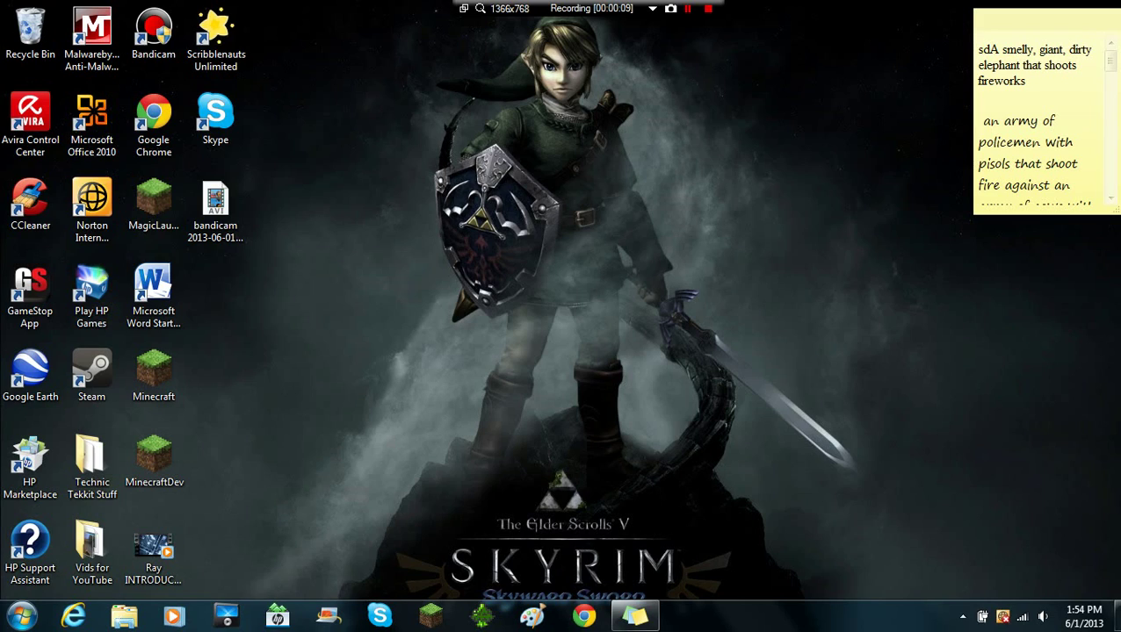
# Step: Open Google Chrome from the taskbar to a New Tab page with the Apps grid
pyautogui.moveTo(215, 204)
pyautogui.mouseDown()
pyautogui.moveTo(277, 250)
pyautogui.moveTo(216, 205)
pyautogui.mouseUp()
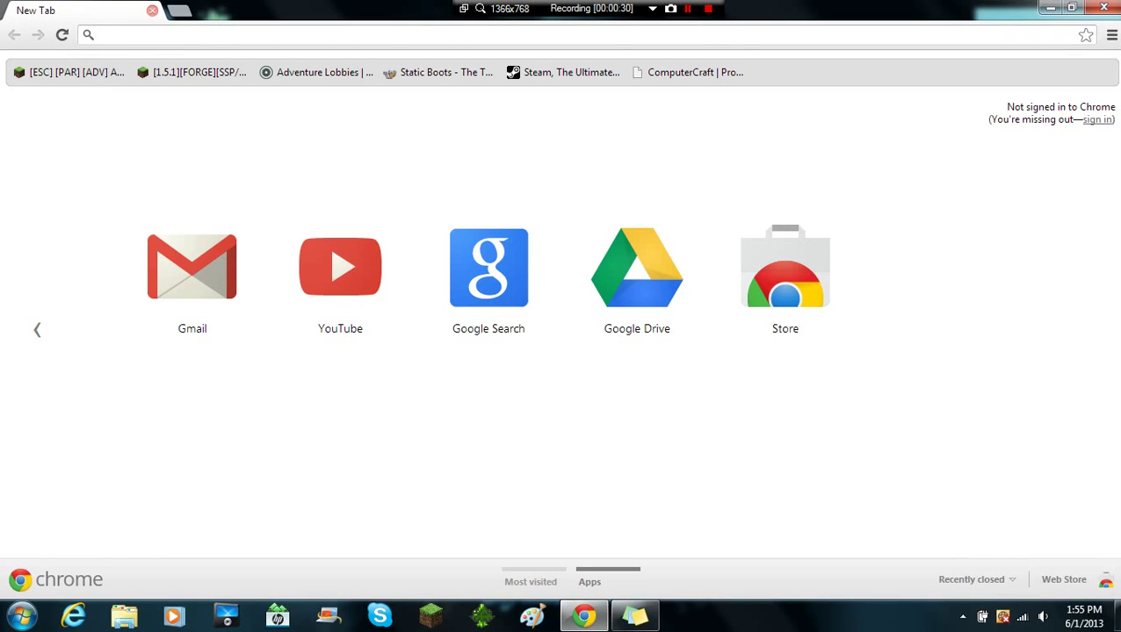
# Step: Go to google.com and search for 'Magic Launcher'
pyautogui.write('goo')
pyautogui.press('Return')
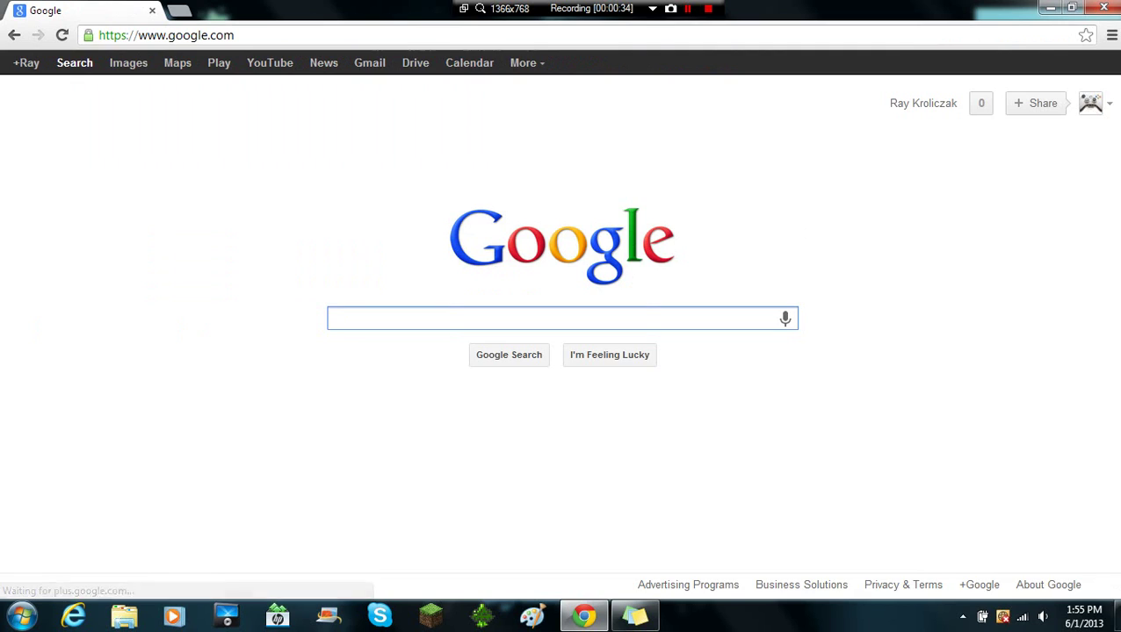
pyautogui.write('Magic ')
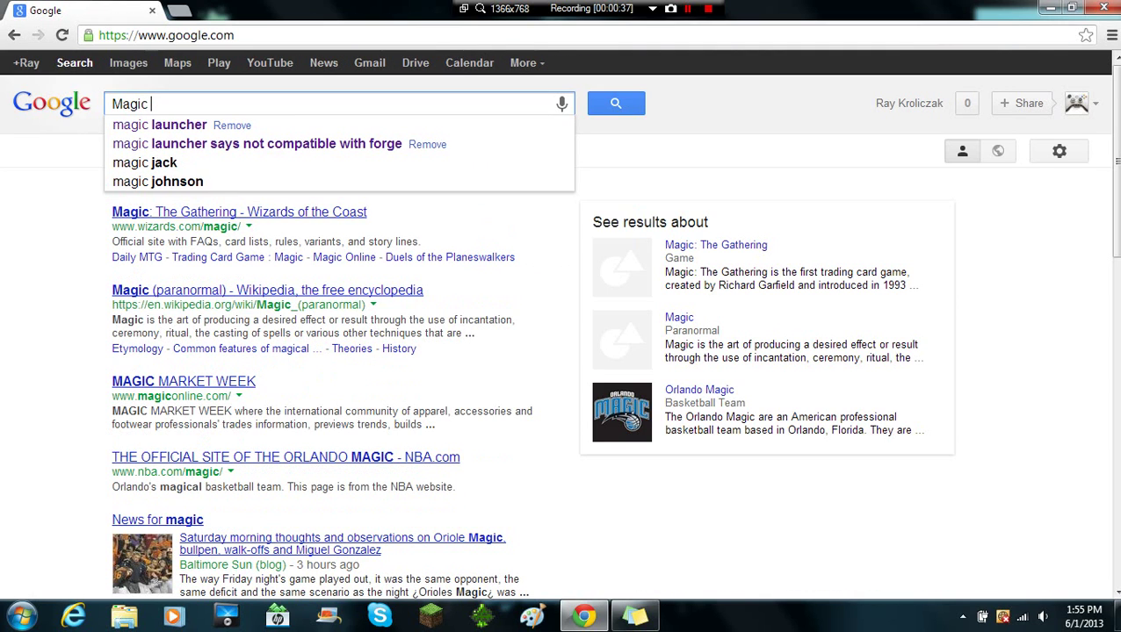
pyautogui.write('Launcher')
pyautogui.press('Return')
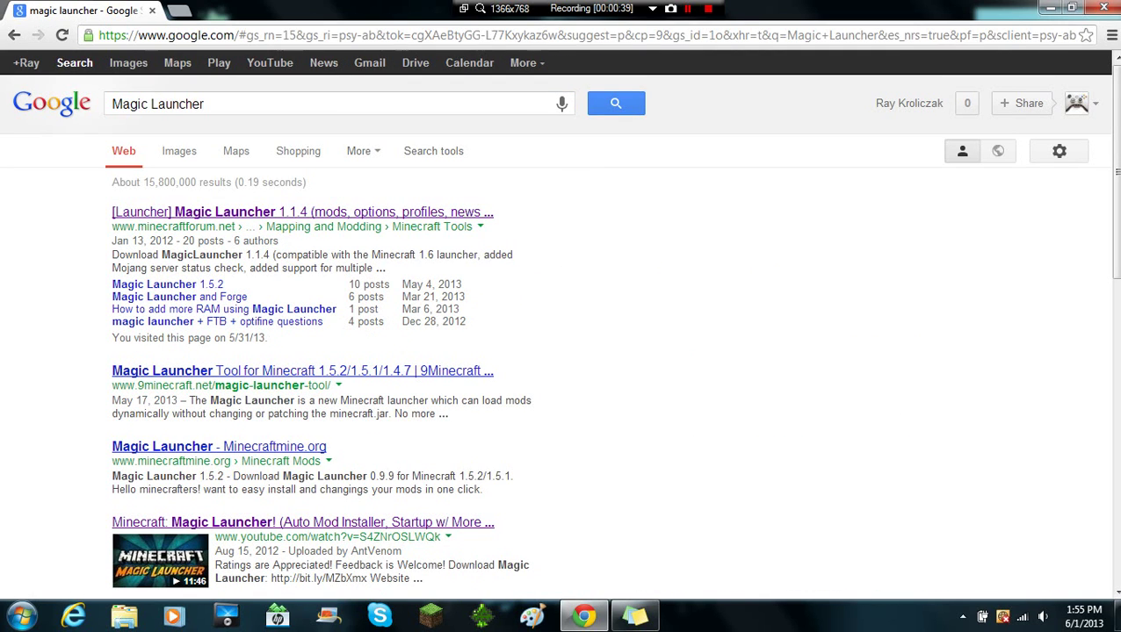
# Step: Open the minecraftforum Magic Launcher 1.1.4 topic, scroll to Download, then show the desktop
pyautogui.click(264, 211)
pyautogui.scroll(-5, 556, 325)
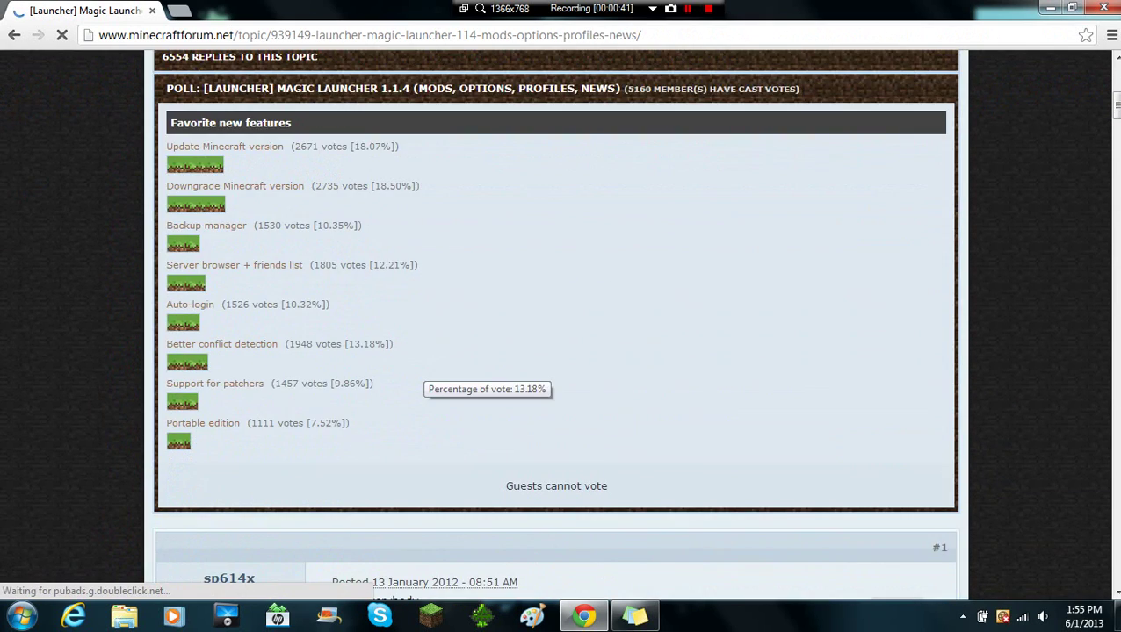
pyautogui.scroll(-12, 556, 325)
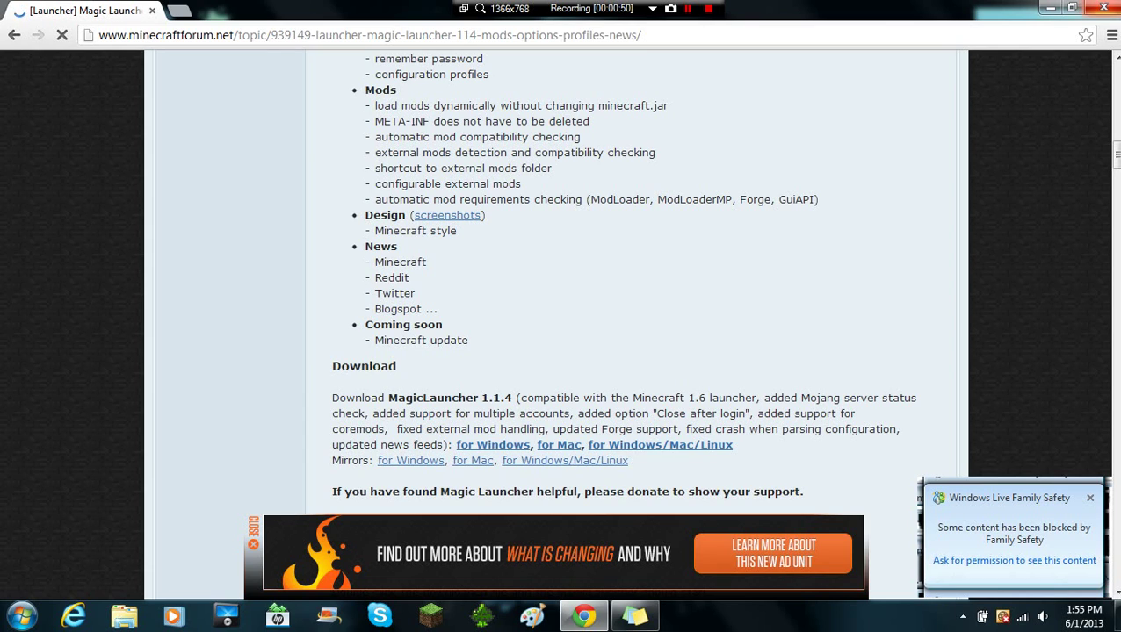
pyautogui.press('super+d')
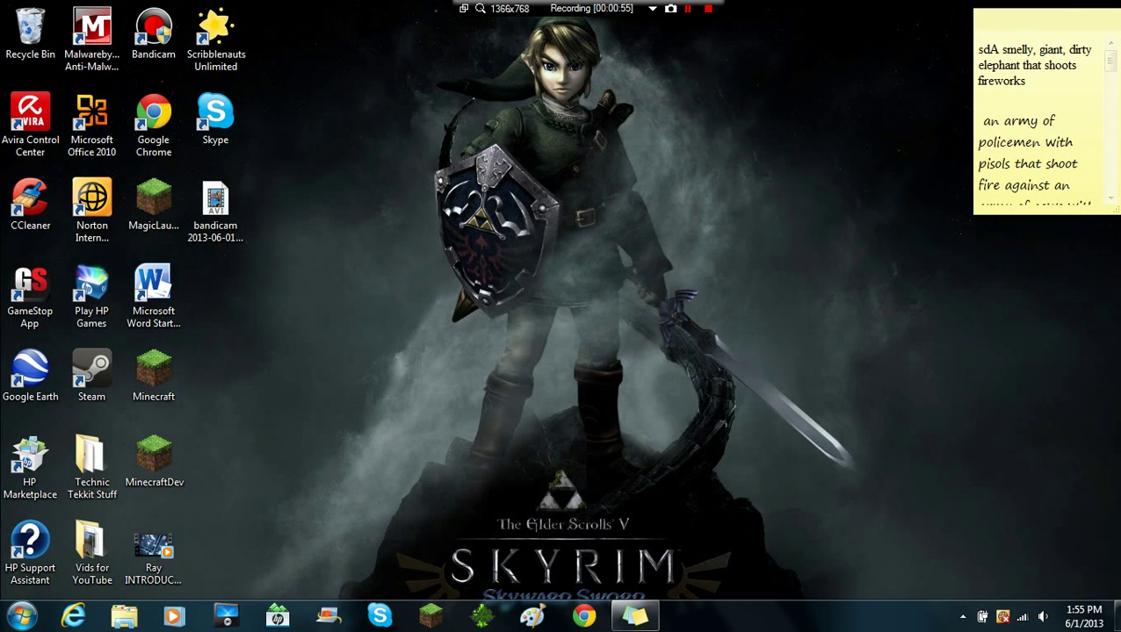
# Step: Launch MagicLauncher from the desktop, allow it to run, and dismiss the Family Safety notice
pyautogui.doubleClick(154, 207)
pyautogui.click(608, 322)
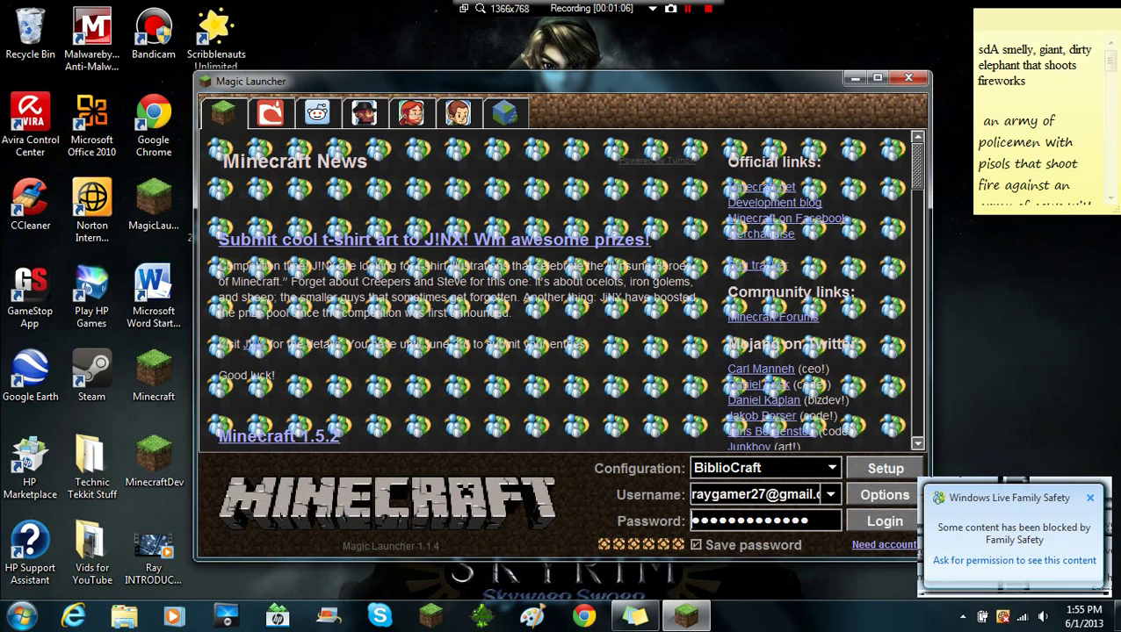
pyautogui.click(1089, 498)
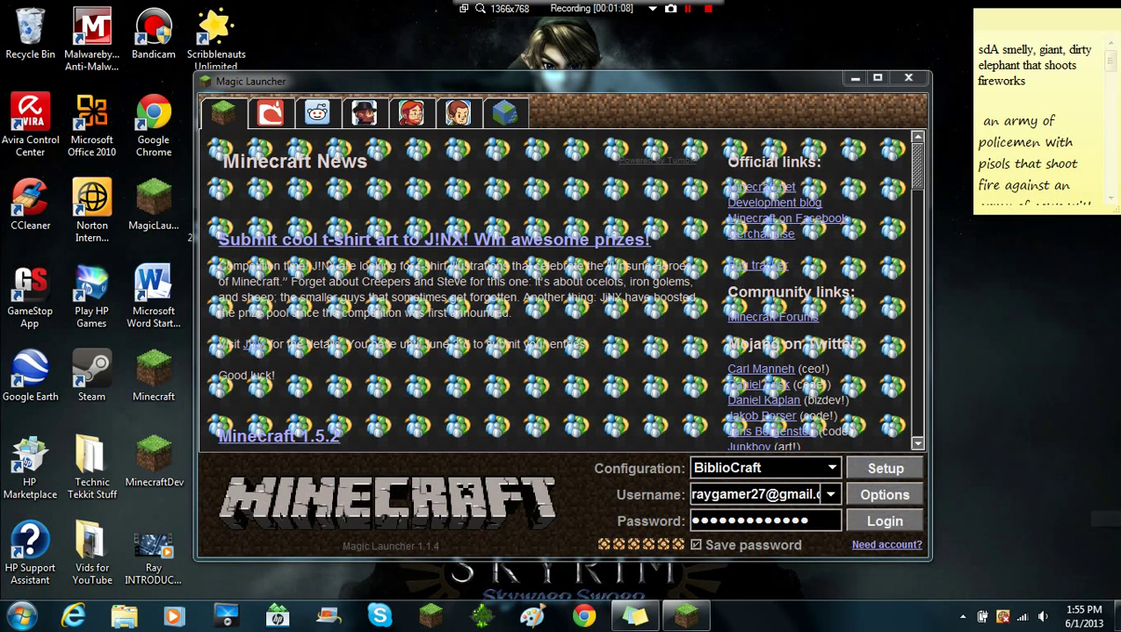
# Step: Browse the Mojang, Reddit, Twitter and Wiki news tabs, then switch the configuration to Default
pyautogui.click(269, 112)
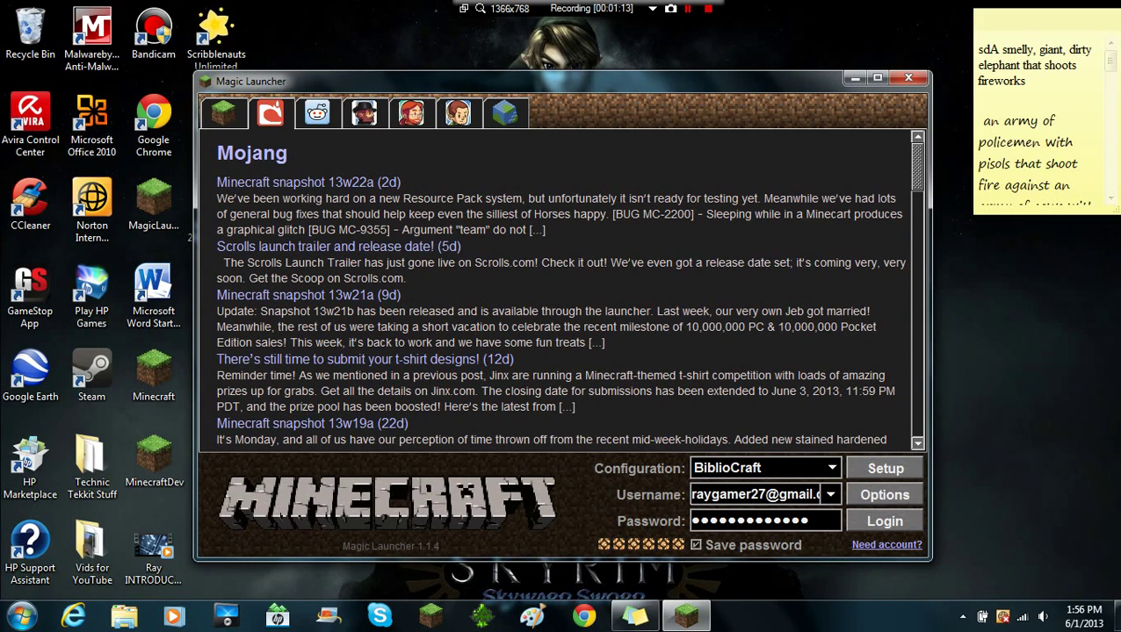
pyautogui.click(317, 112)
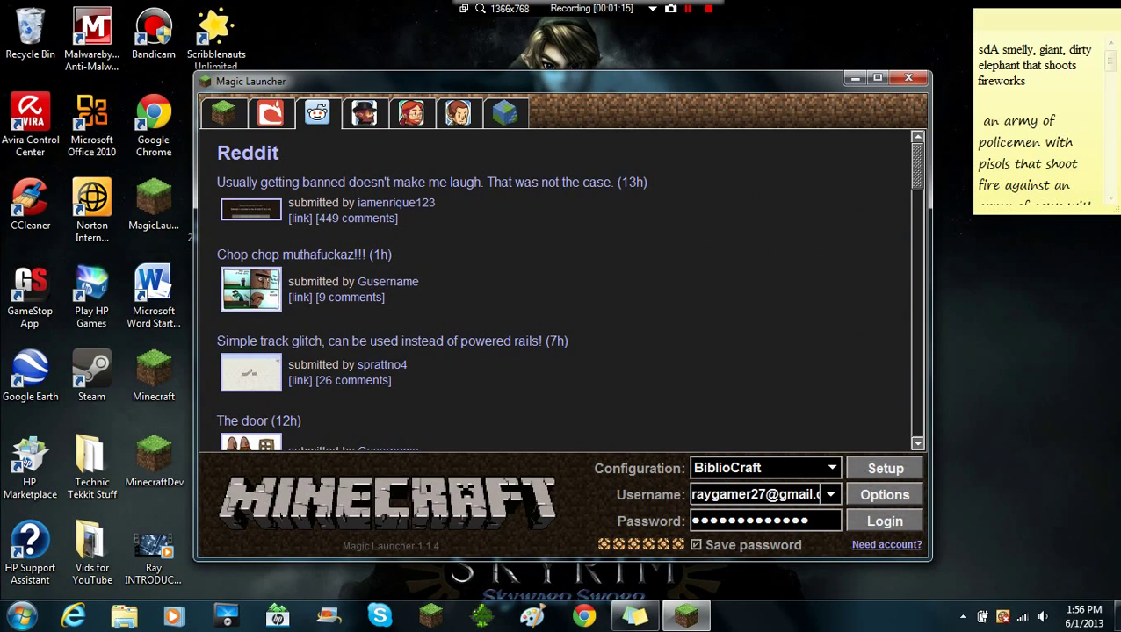
pyautogui.click(364, 112)
pyautogui.click(411, 113)
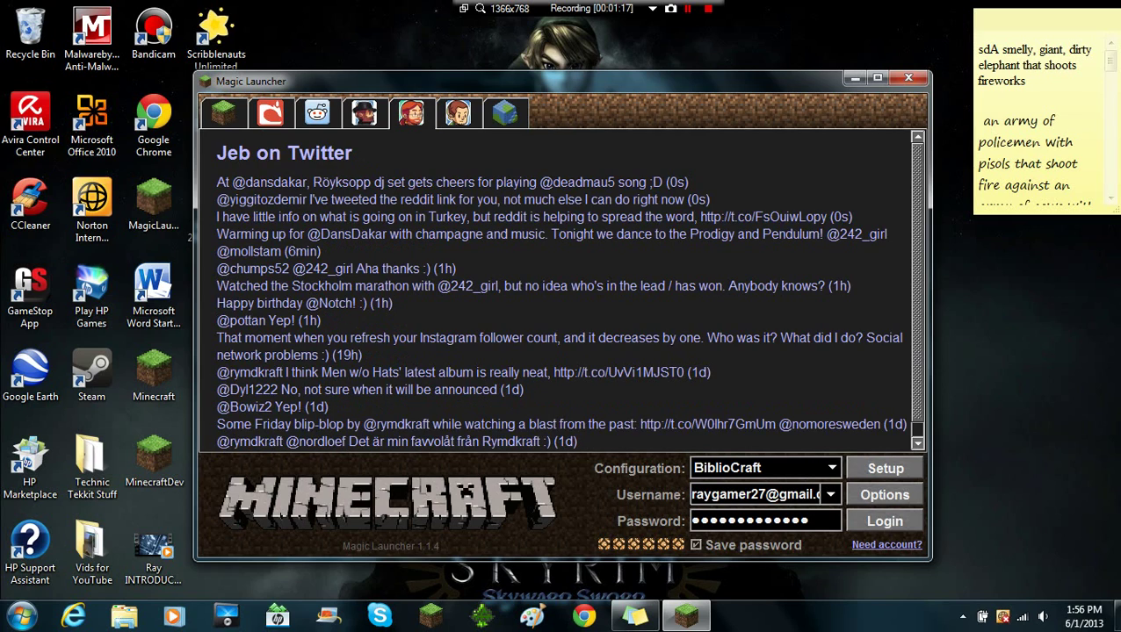
pyautogui.click(458, 113)
pyautogui.click(504, 113)
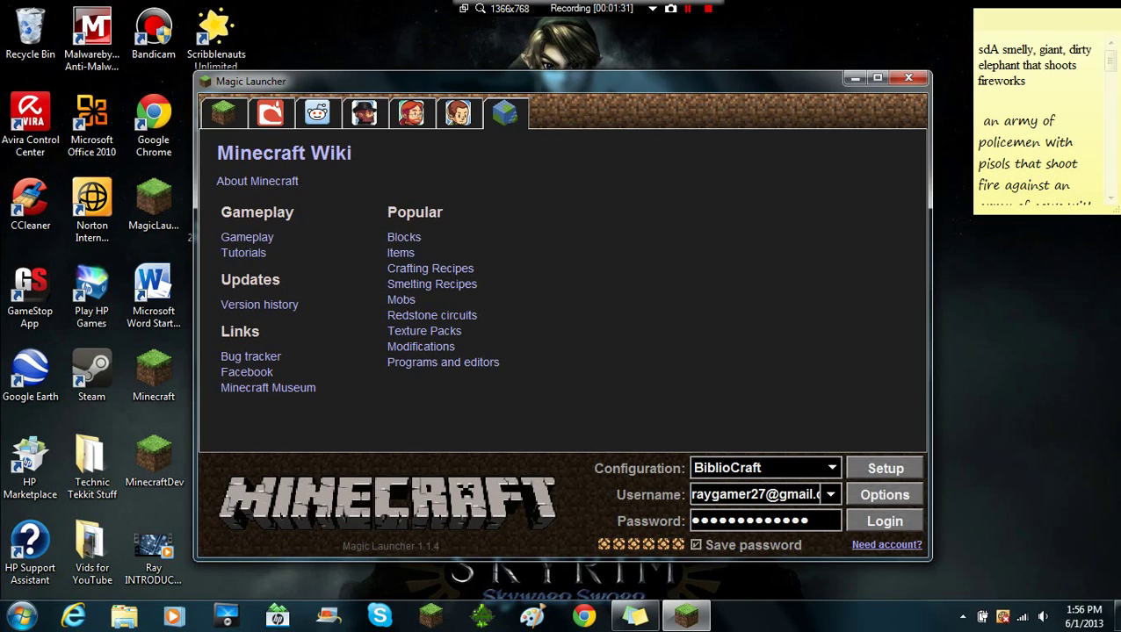
pyautogui.click(831, 468)
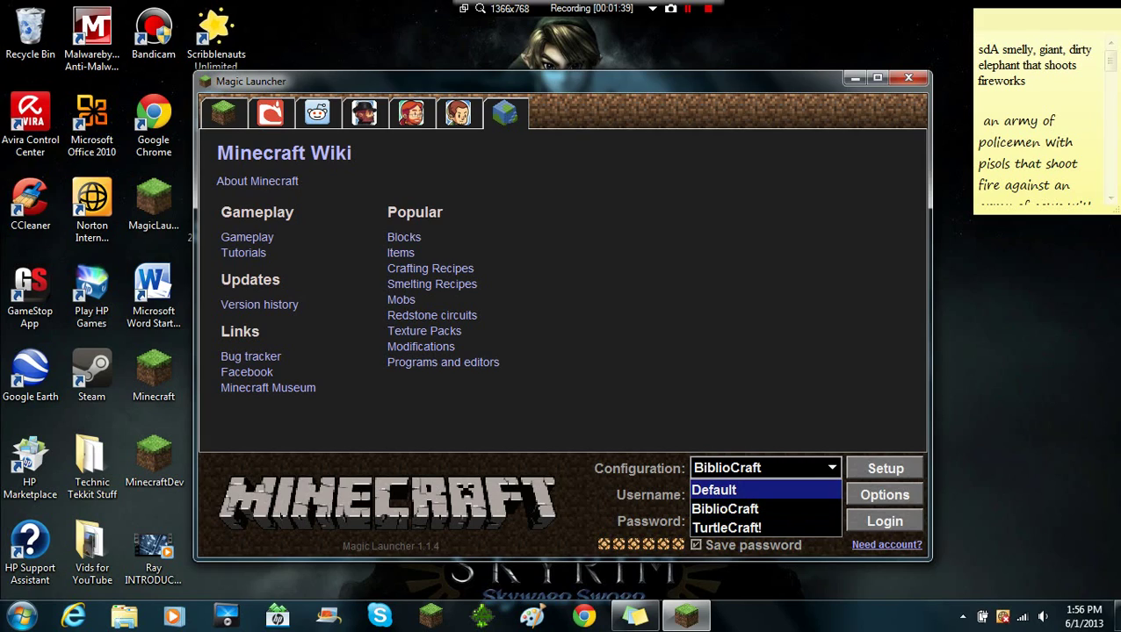
pyautogui.press('Return')
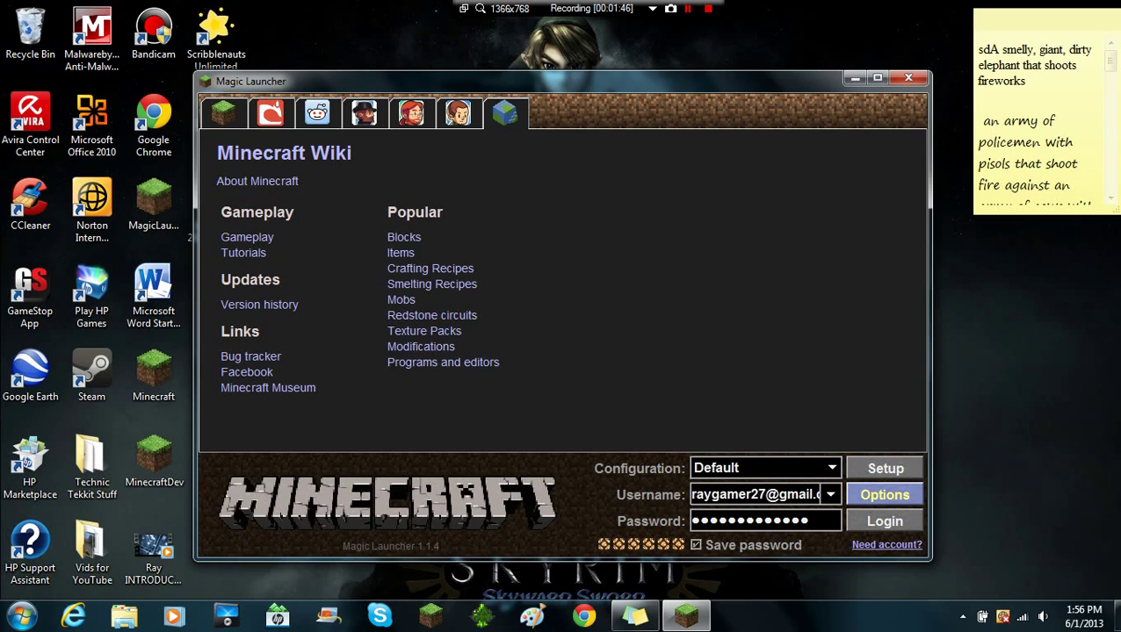
pyautogui.click(884, 495)
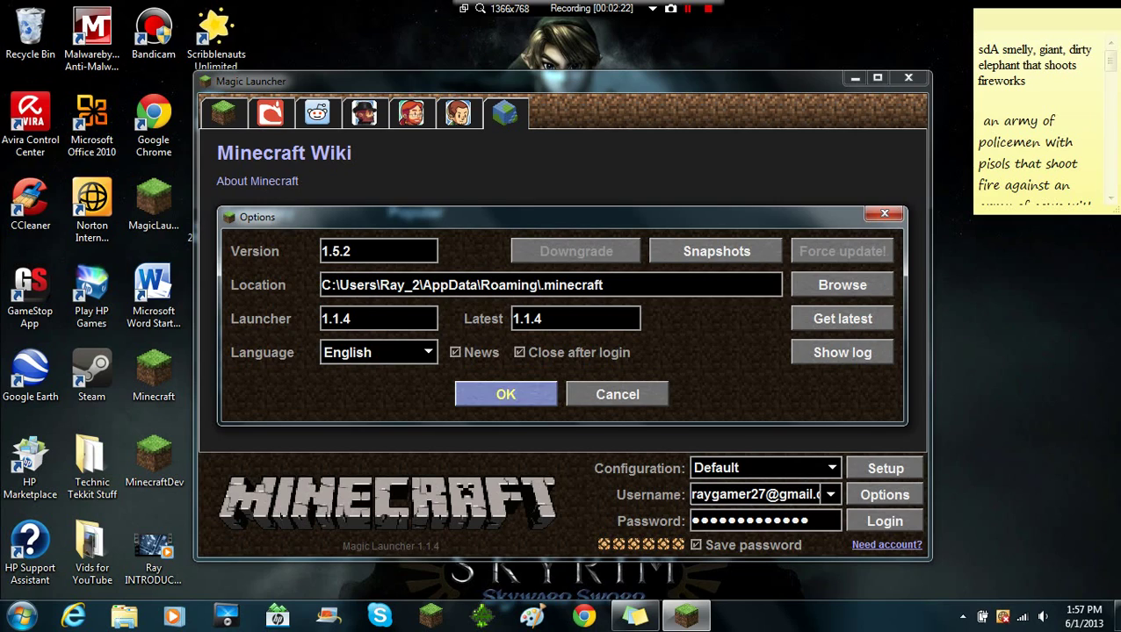
pyautogui.press('Return')
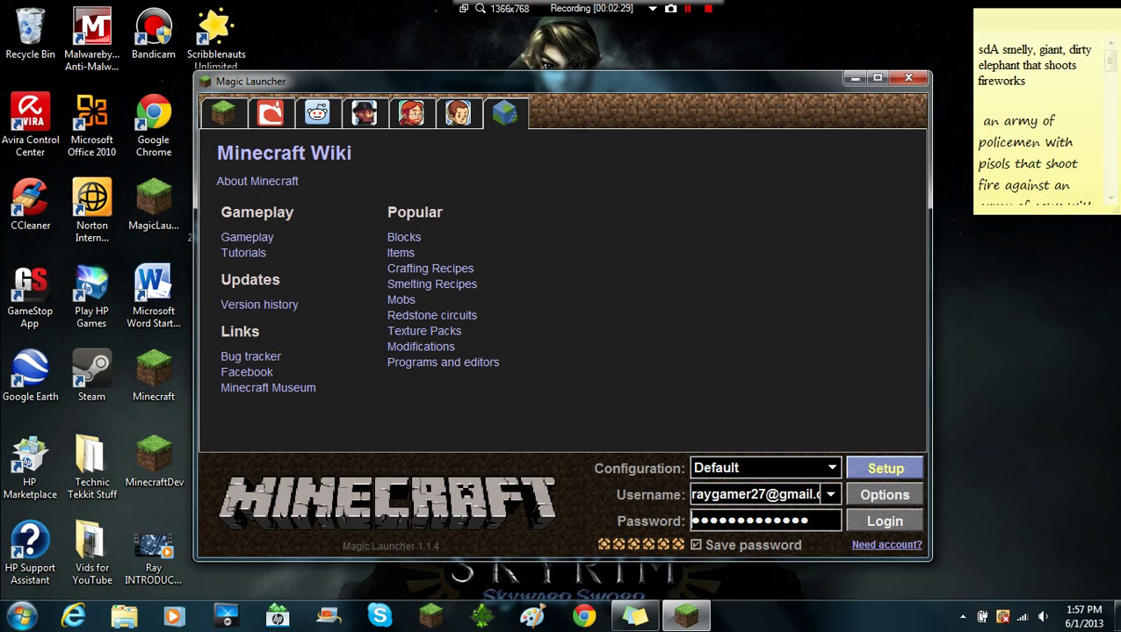
# Step: Open Setup for the Default configuration and review Environment versions, keeping Classic
pyautogui.click(885, 468)
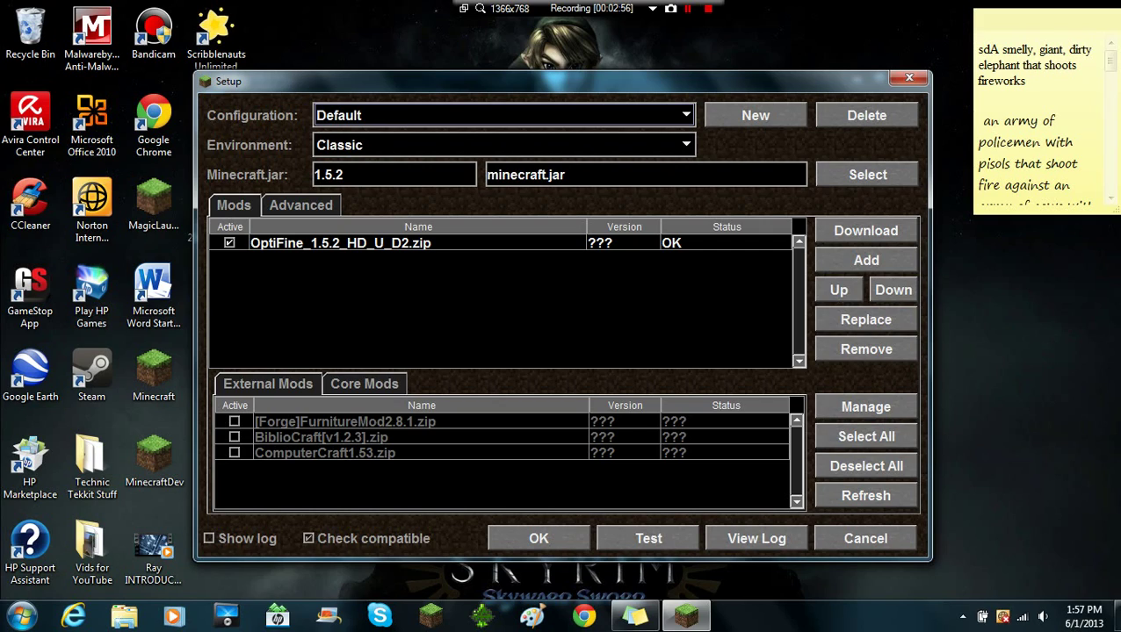
pyautogui.click(503, 145)
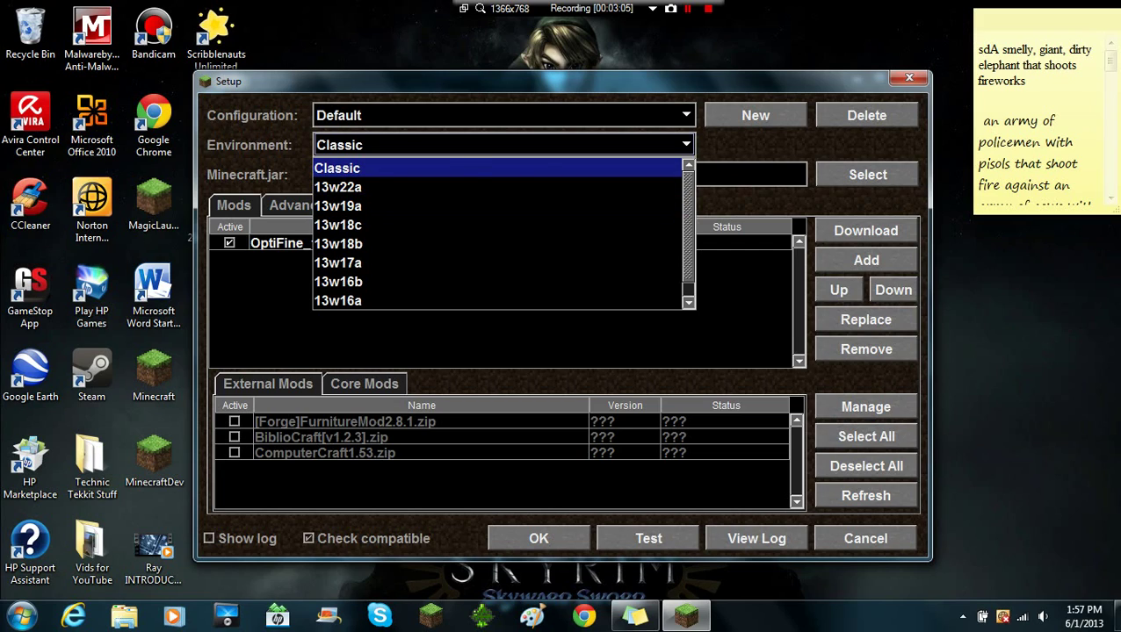
pyautogui.press('Return')
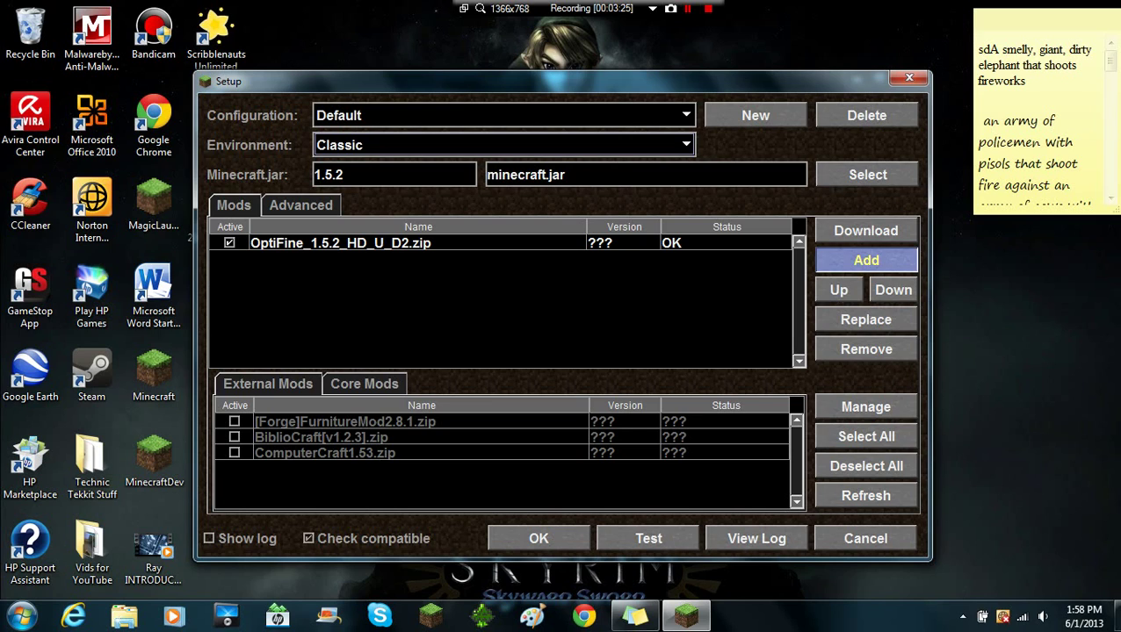
# Step: Add minecraftforge-universal-1.5.2-7.8.0.716.zip from Downloads to the Default configuration's mods
pyautogui.click(866, 260)
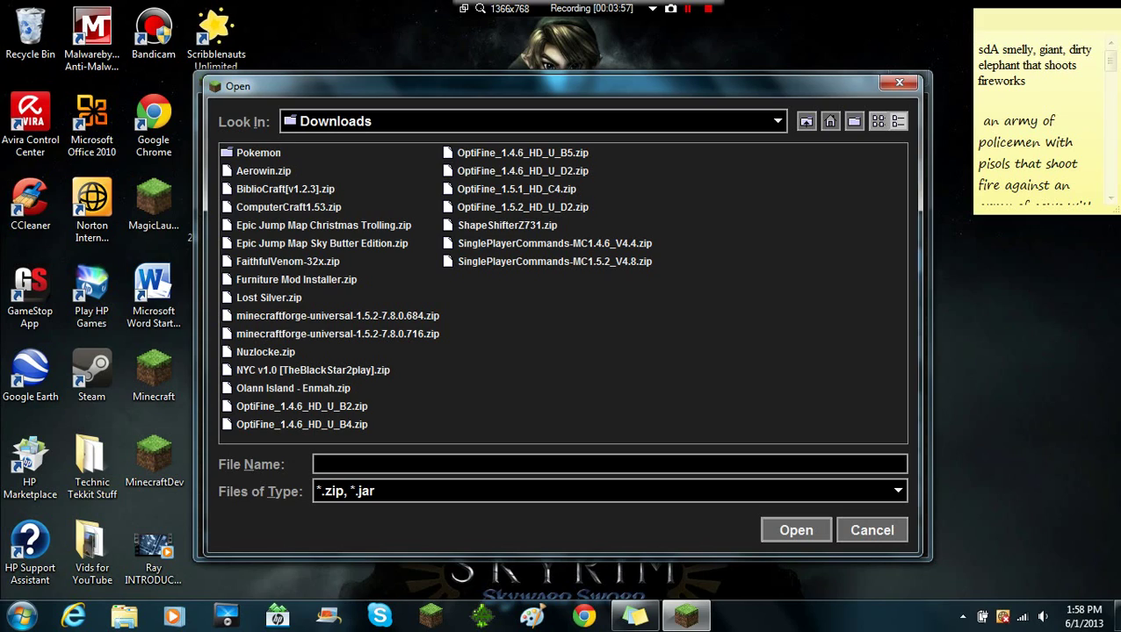
pyautogui.press('Escape')
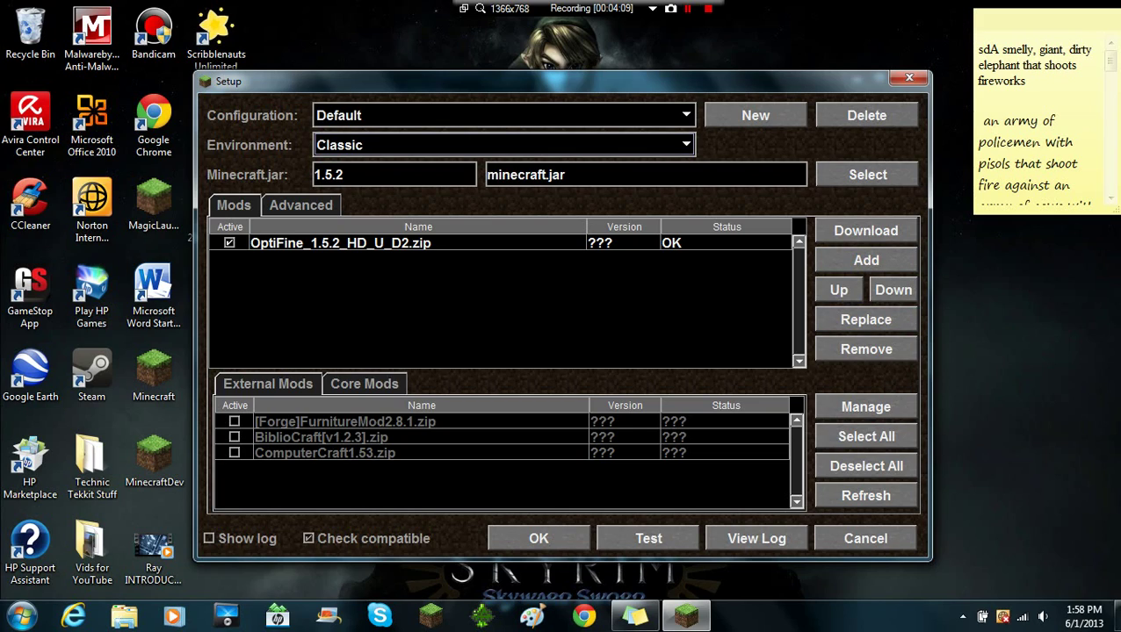
pyautogui.click(866, 260)
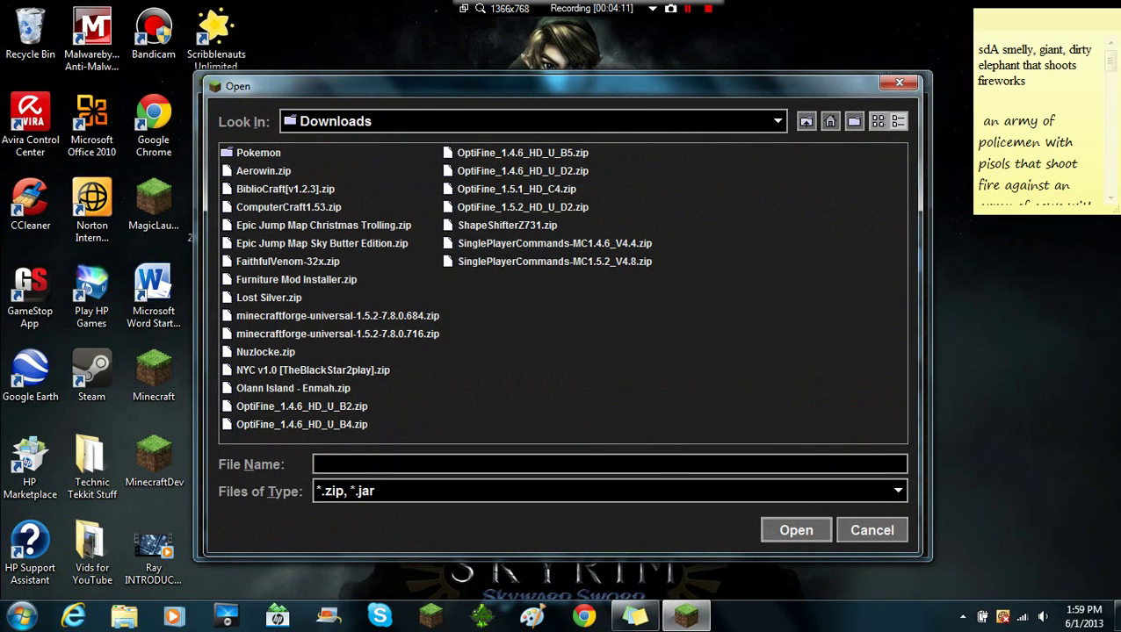
pyautogui.doubleClick(337, 333)
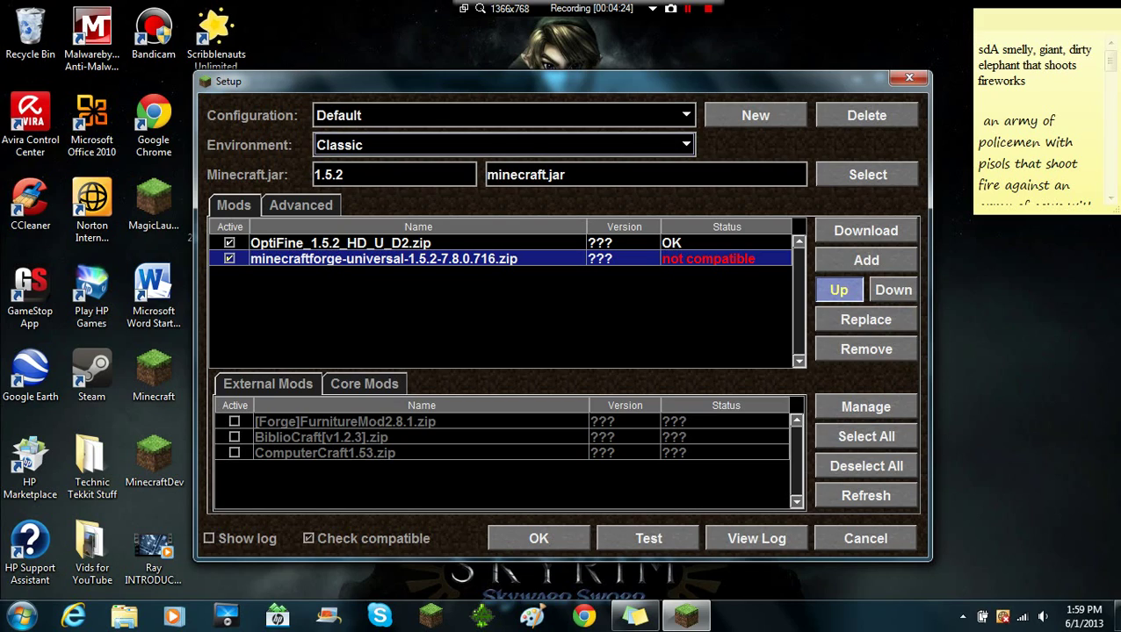
# Step: Move the Forge mod up, remove it, and toggle OptiFine's Active checkbox off and on
pyautogui.click(839, 290)
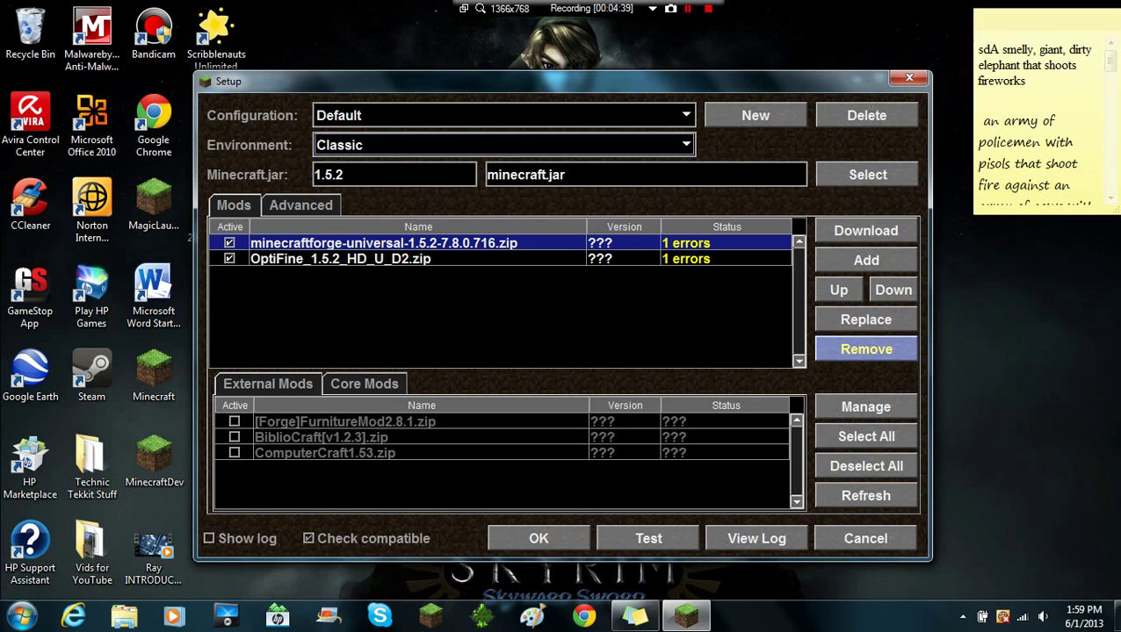
pyautogui.click(865, 348)
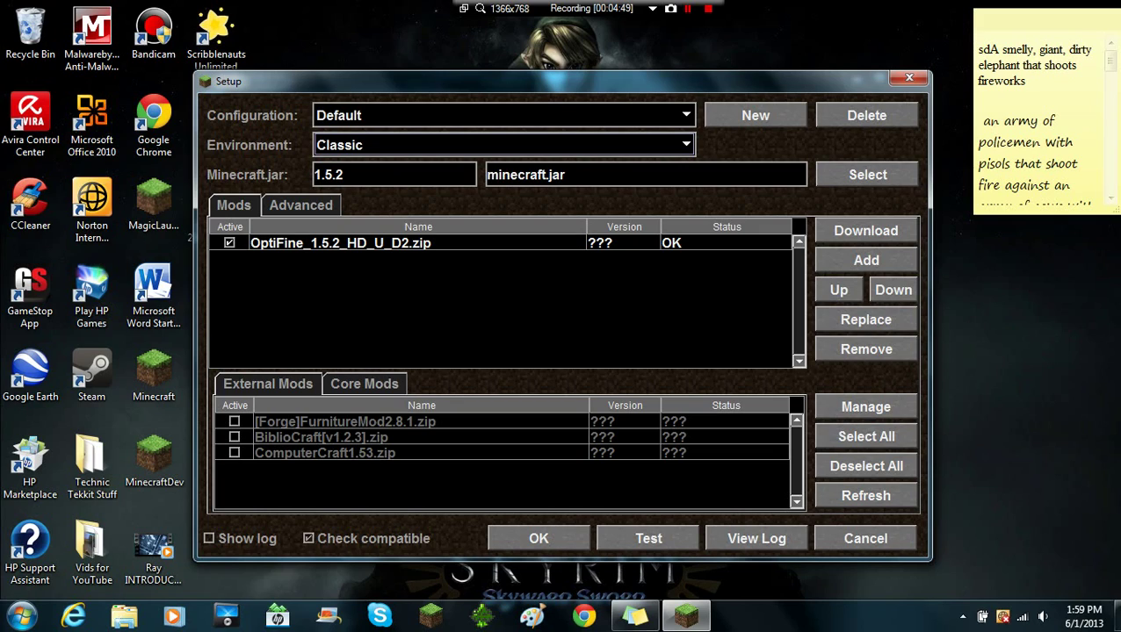
pyautogui.click(230, 242)
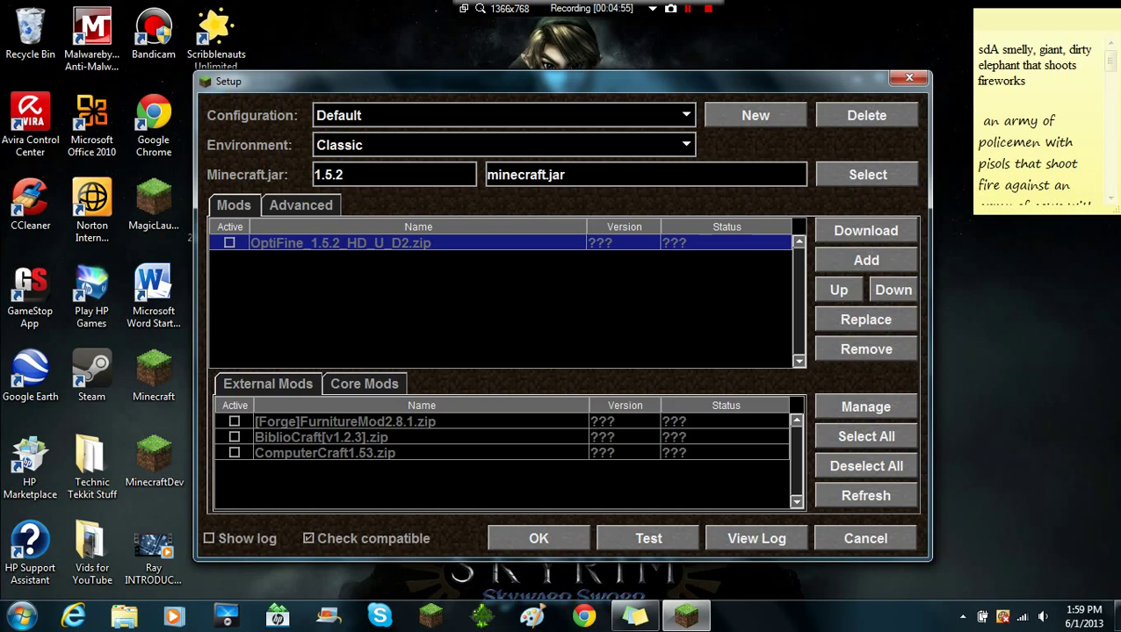
pyautogui.click(229, 242)
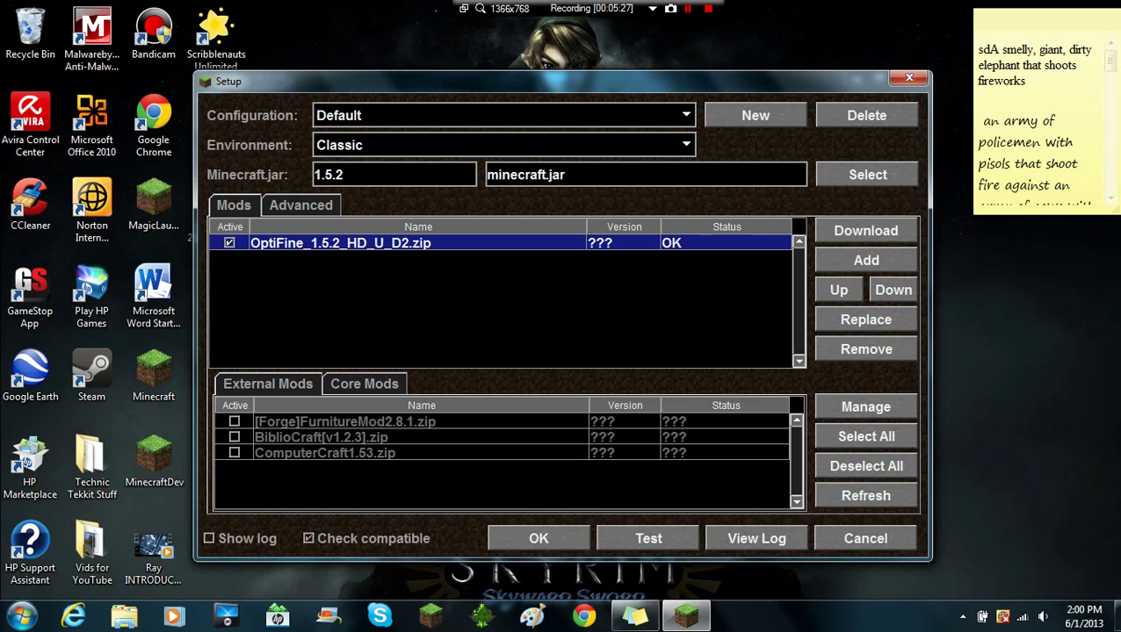
# Step: Check the external mods folder in Explorer, close it, and activate ComputerCraft1.53.zip
pyautogui.click(865, 407)
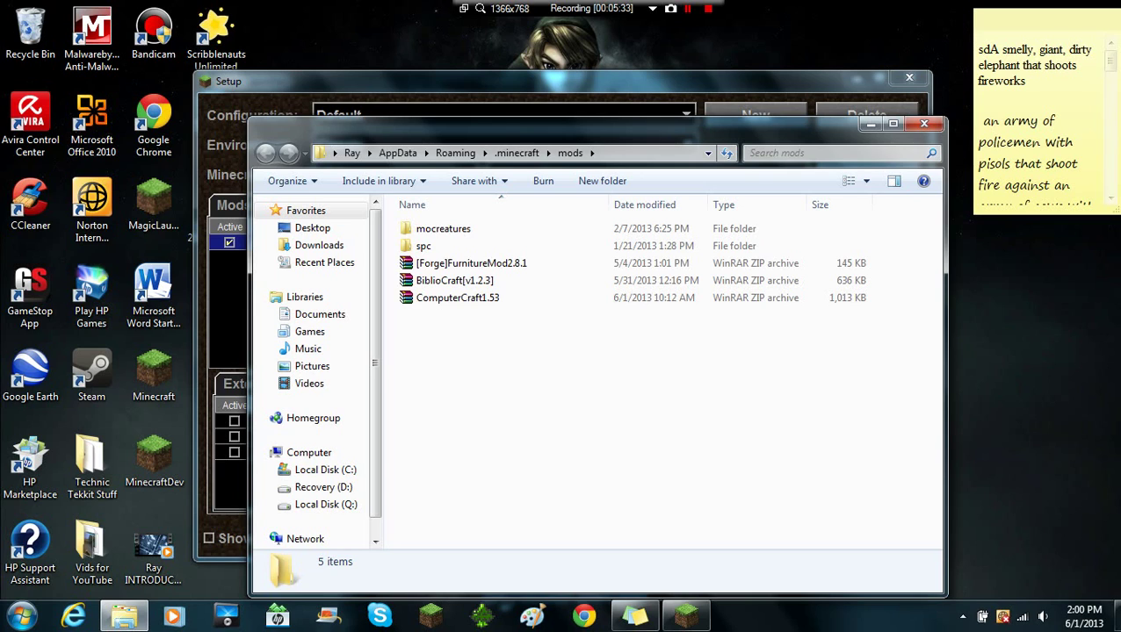
pyautogui.click(923, 123)
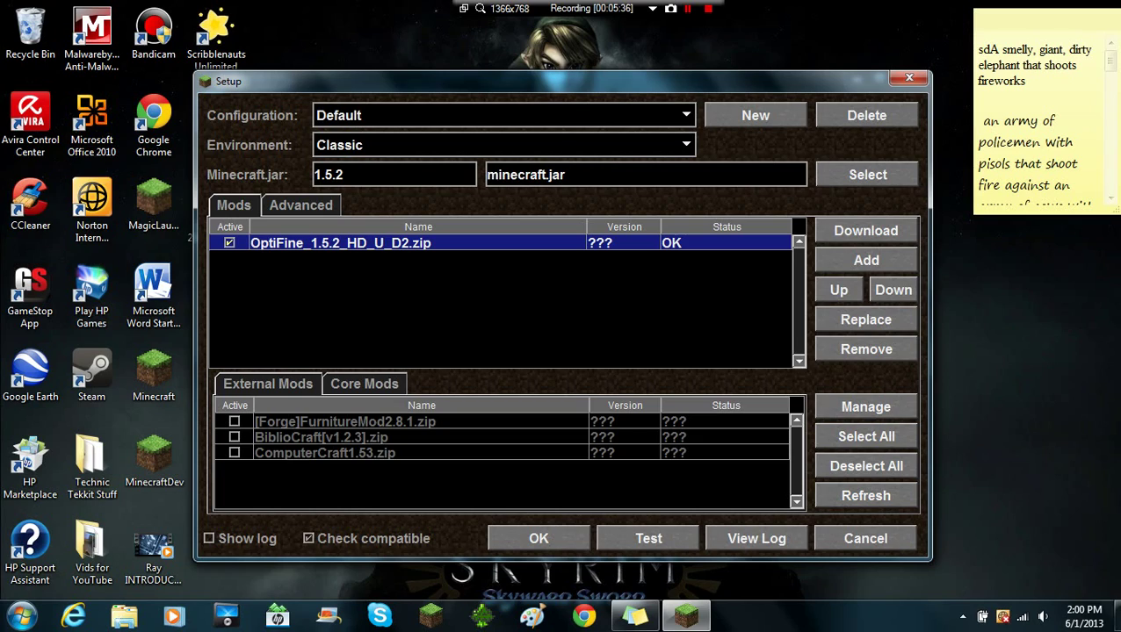
pyautogui.click(233, 453)
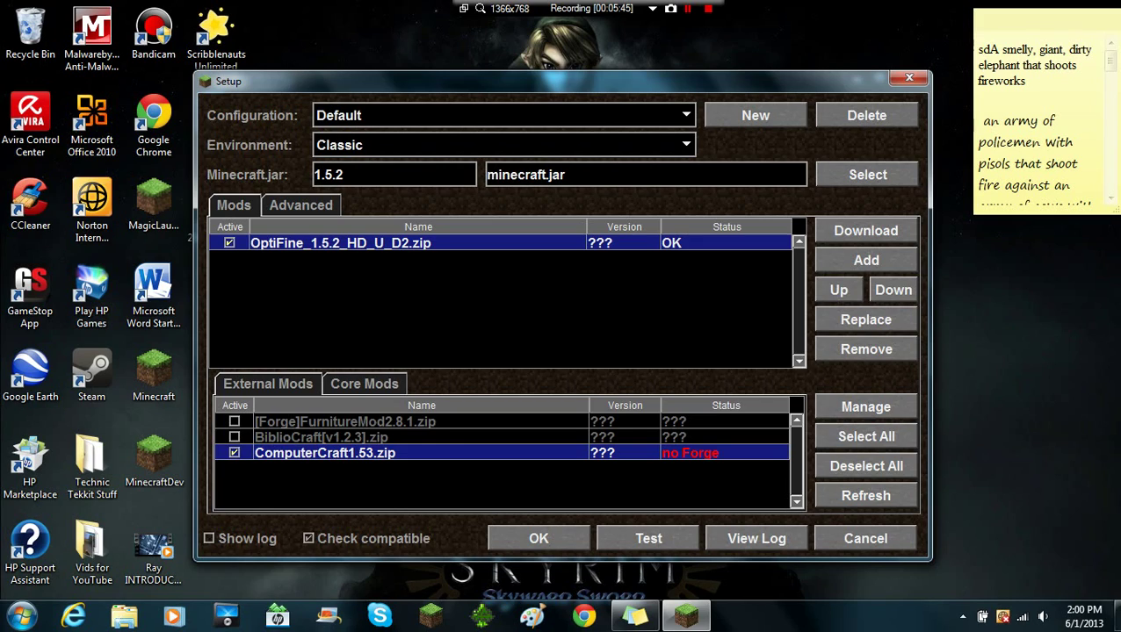
# Step: Untick Active for ComputerCraft1.53.zip under External Mods
pyautogui.press('space')
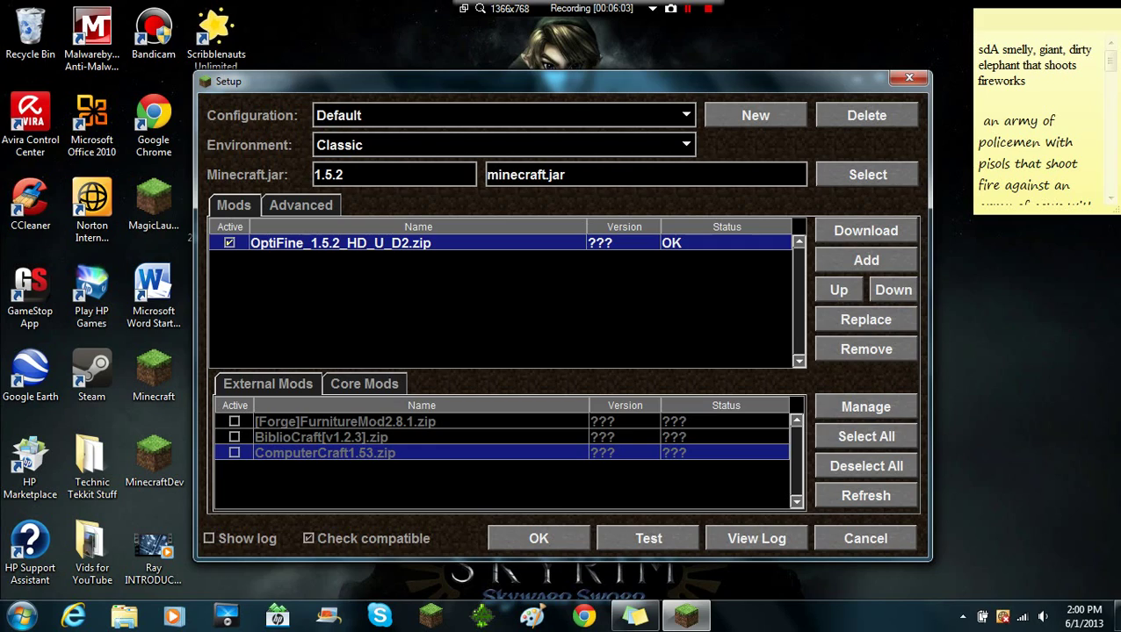
# Step: Switch to the BiblioCraft configuration to review its mods, then to TurtleCraft!
pyautogui.click(492, 115)
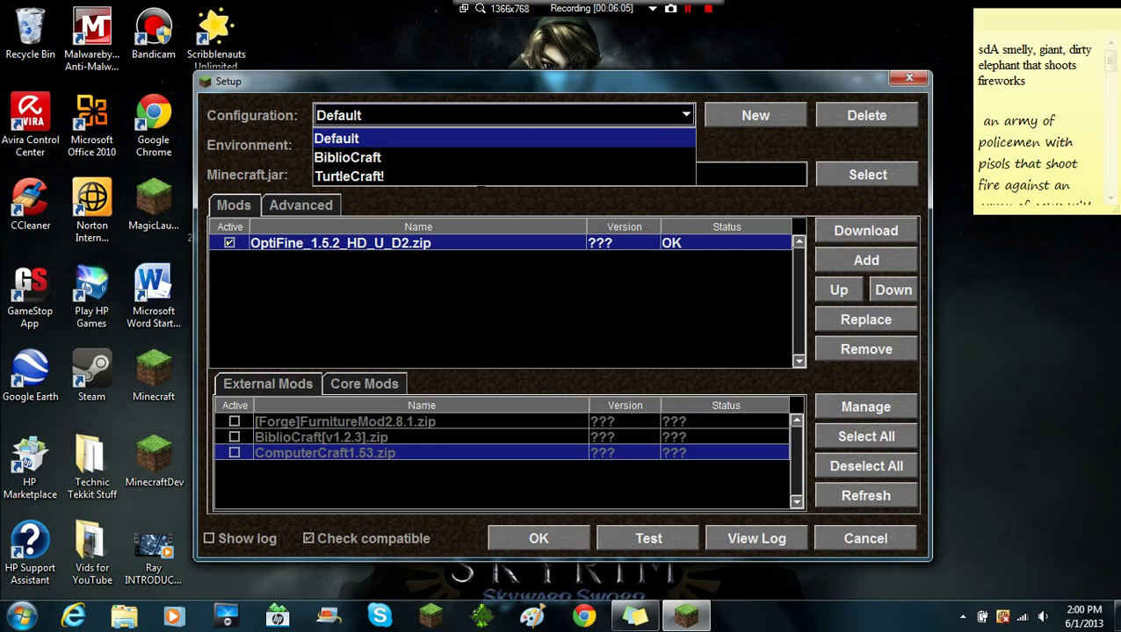
pyautogui.press('Down')
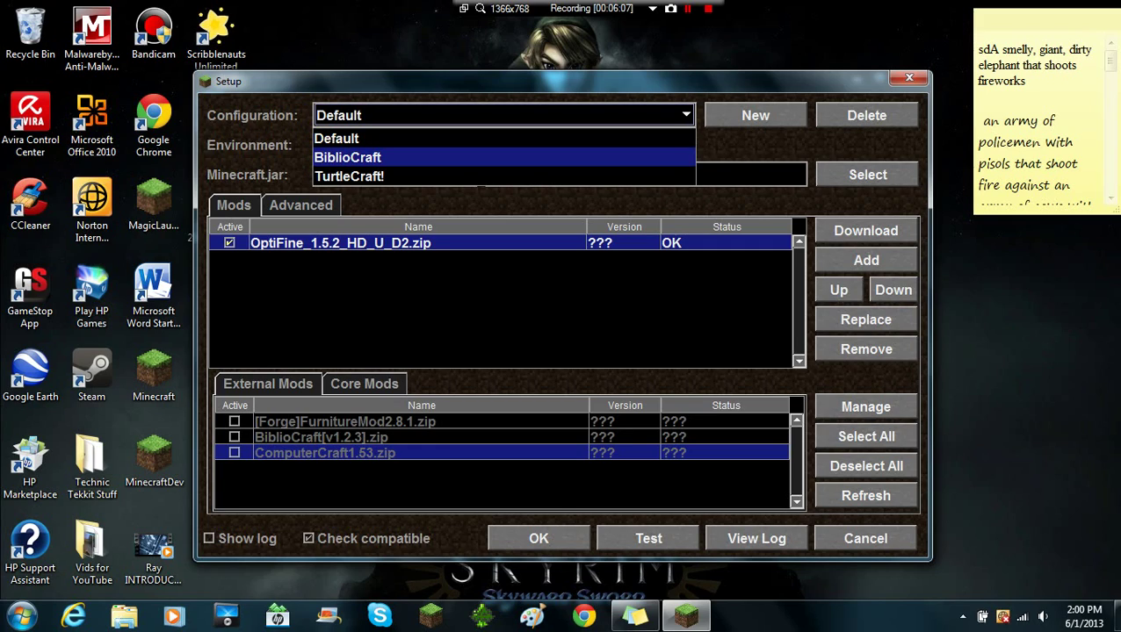
pyautogui.press('Down')
pyautogui.press('Up')
pyautogui.press('Return')
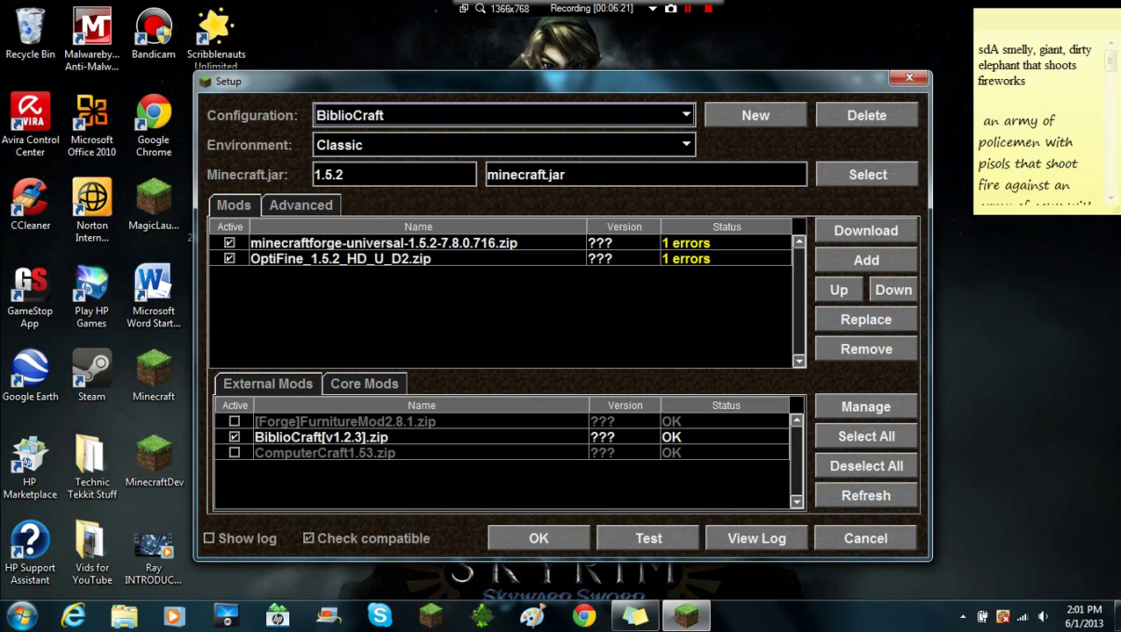
pyautogui.click(491, 115)
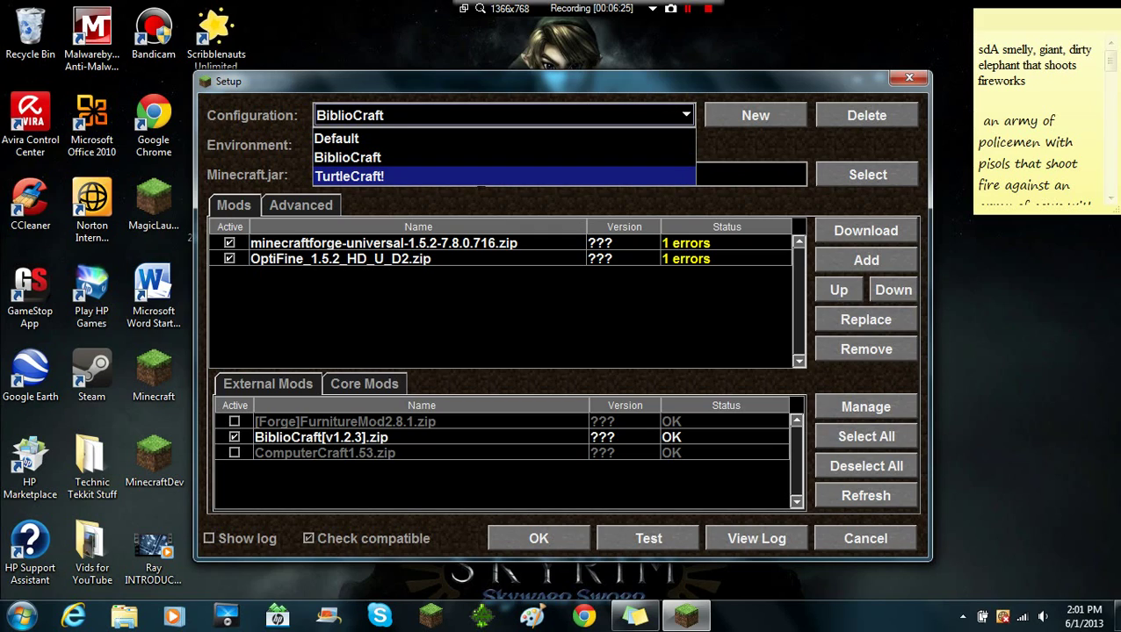
pyautogui.press('Return')
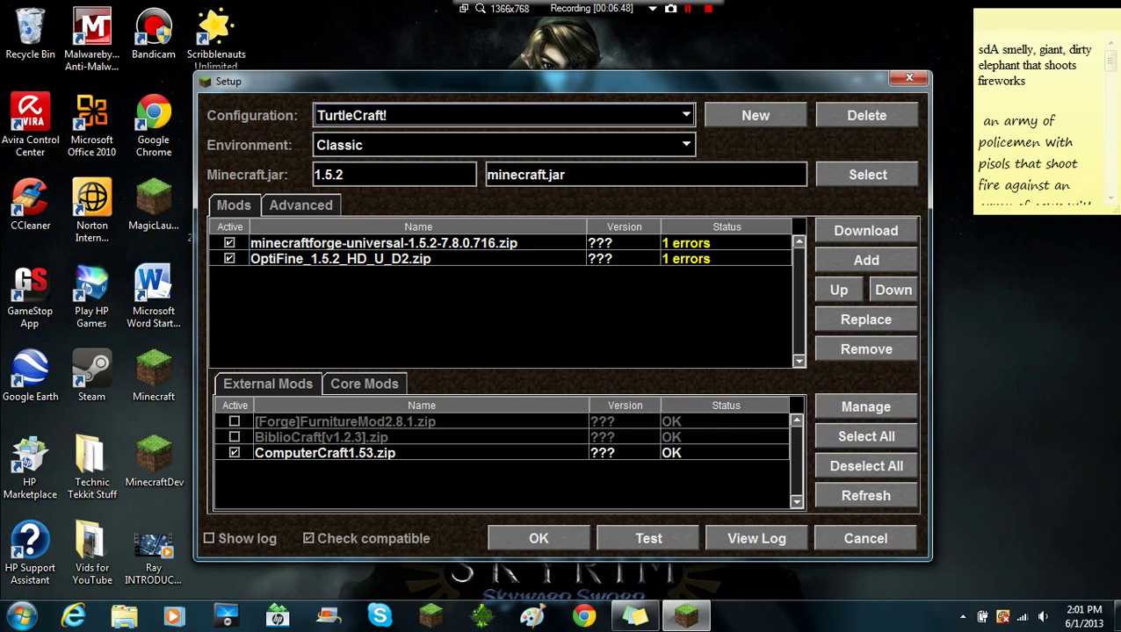
# Step: Switch the Configuration dropdown back to Default
pyautogui.hotkey('alt', 'Down')
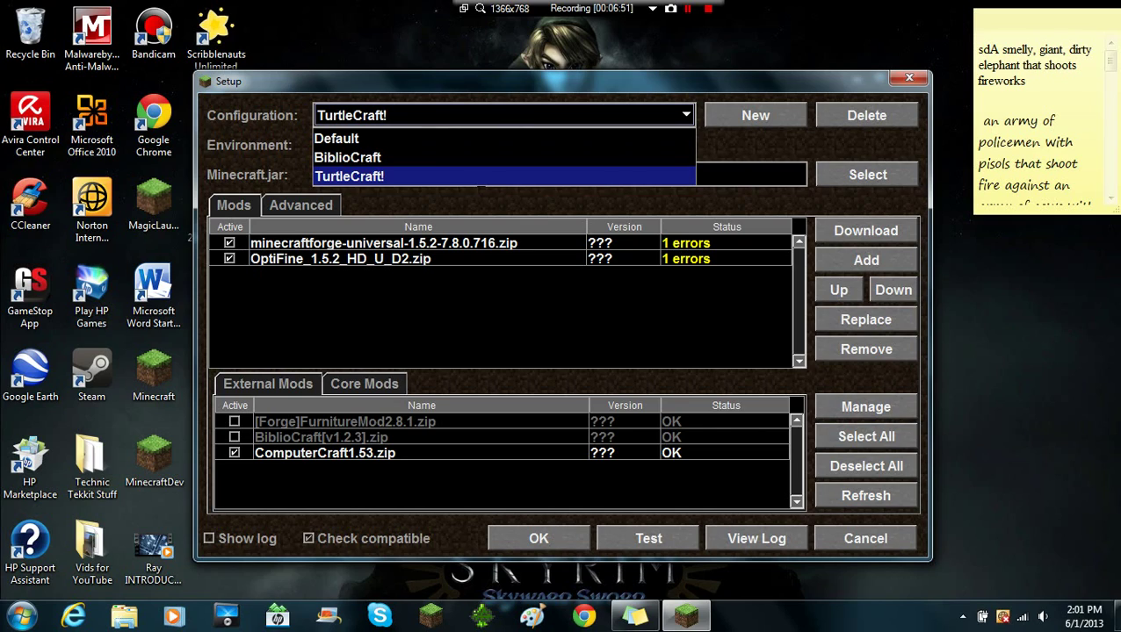
pyautogui.press('Up')
pyautogui.press('Up')
pyautogui.press('Return')
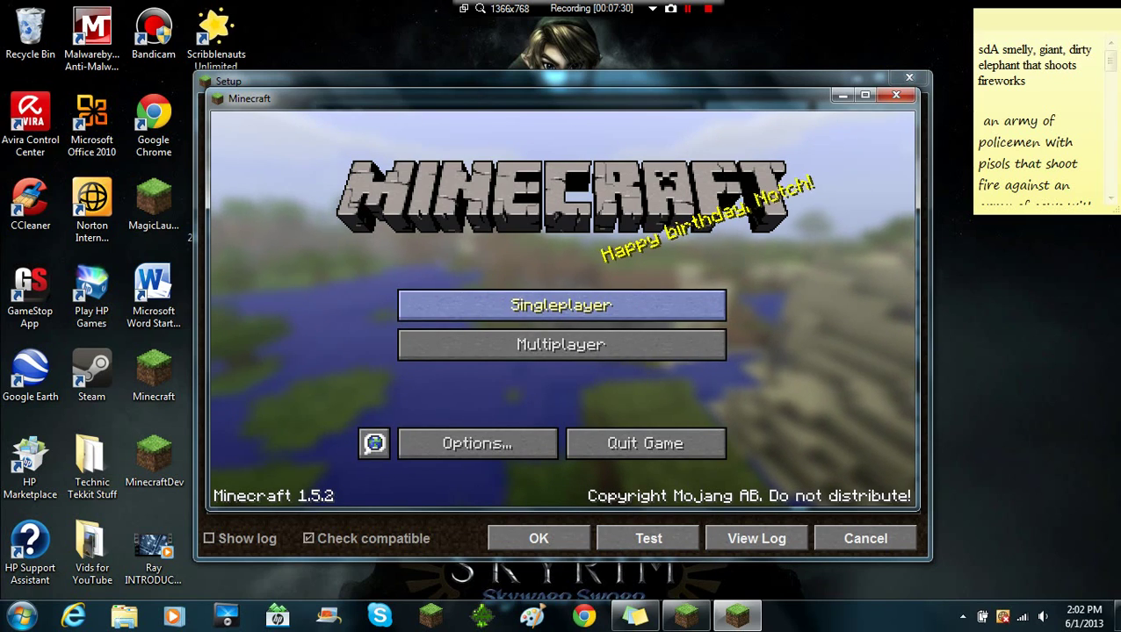
# Step: Load the New World save dated 3/16/13 from the Singleplayer list
pyautogui.click(561, 305)
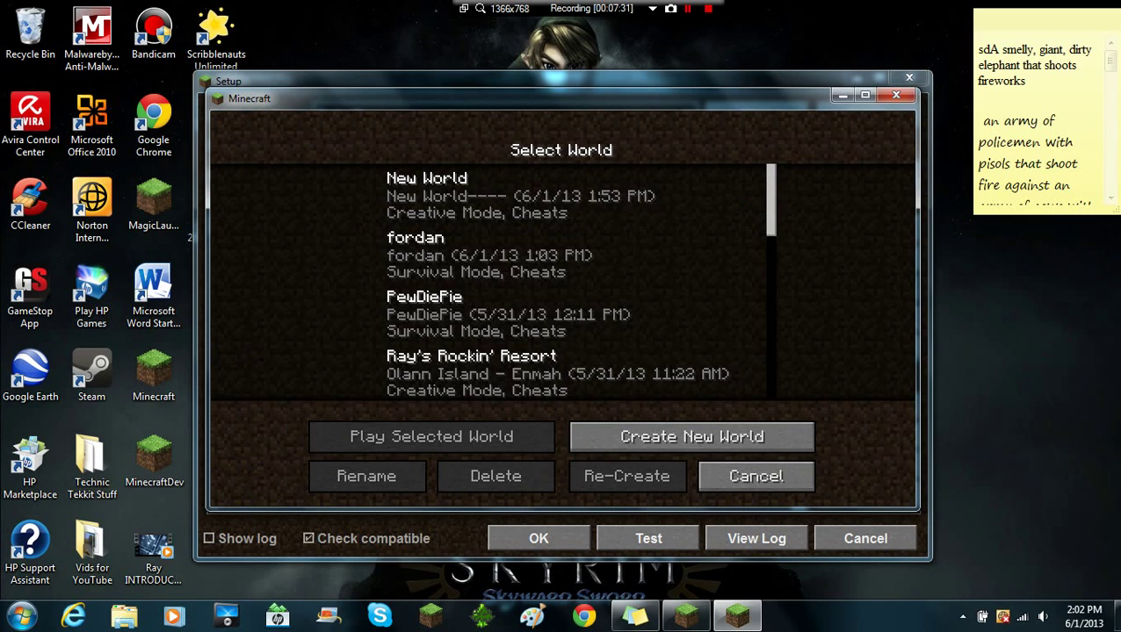
pyautogui.scroll(-10, 561, 290)
pyautogui.scroll(-2, 561, 281)
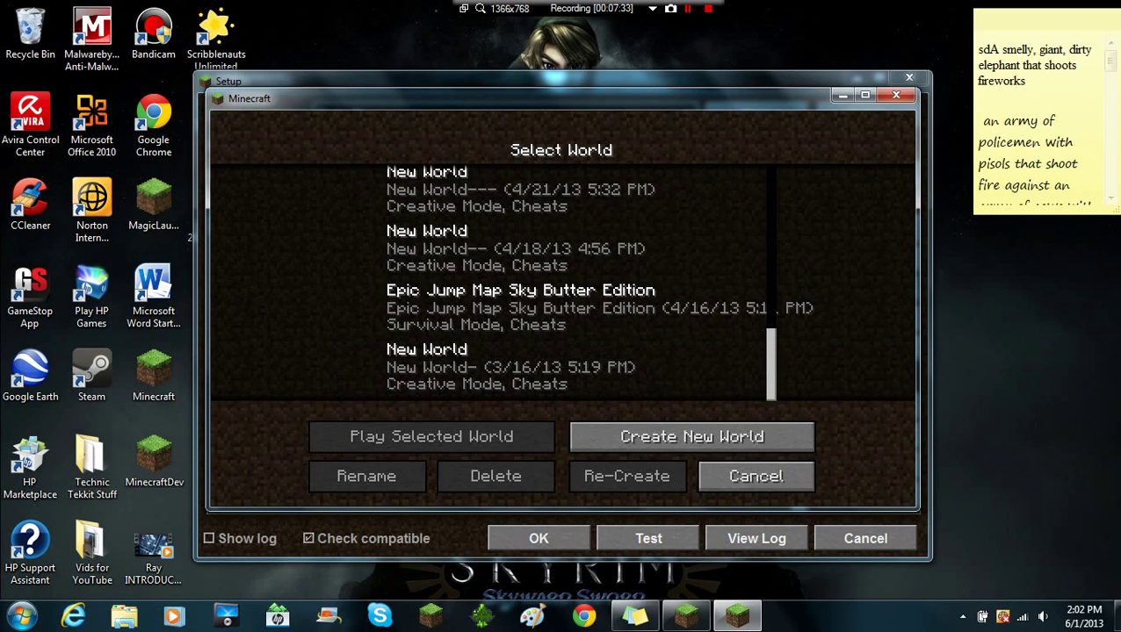
pyautogui.click(509, 366)
pyautogui.click(431, 437)
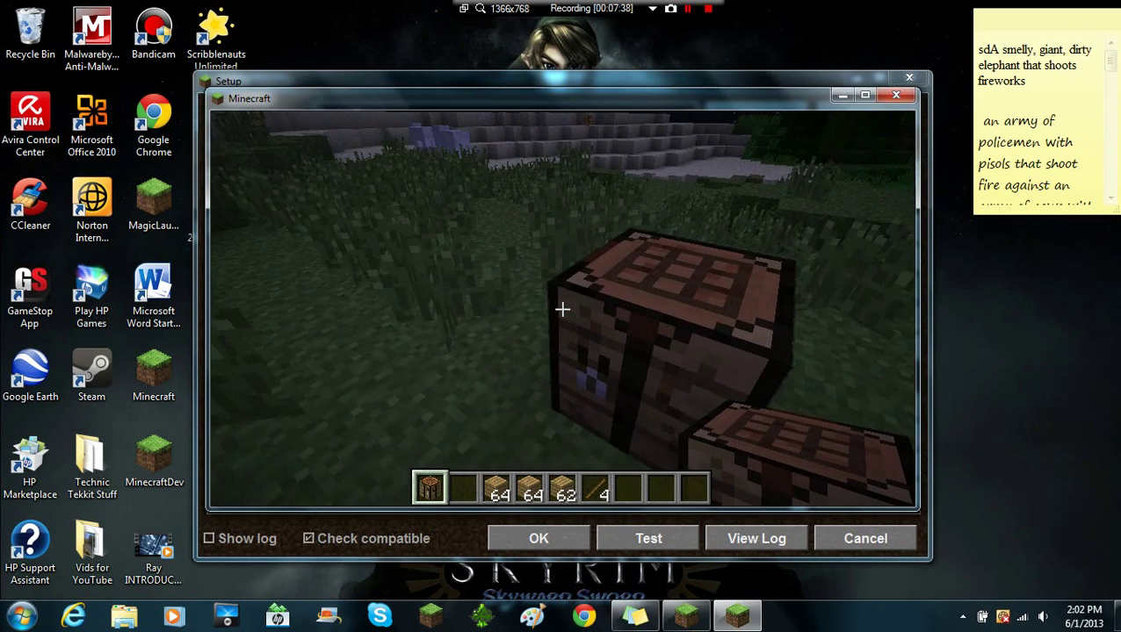
# Step: Toggle F5 to third-person view and back to first-person
pyautogui.press('F5')
pyautogui.press('F5')
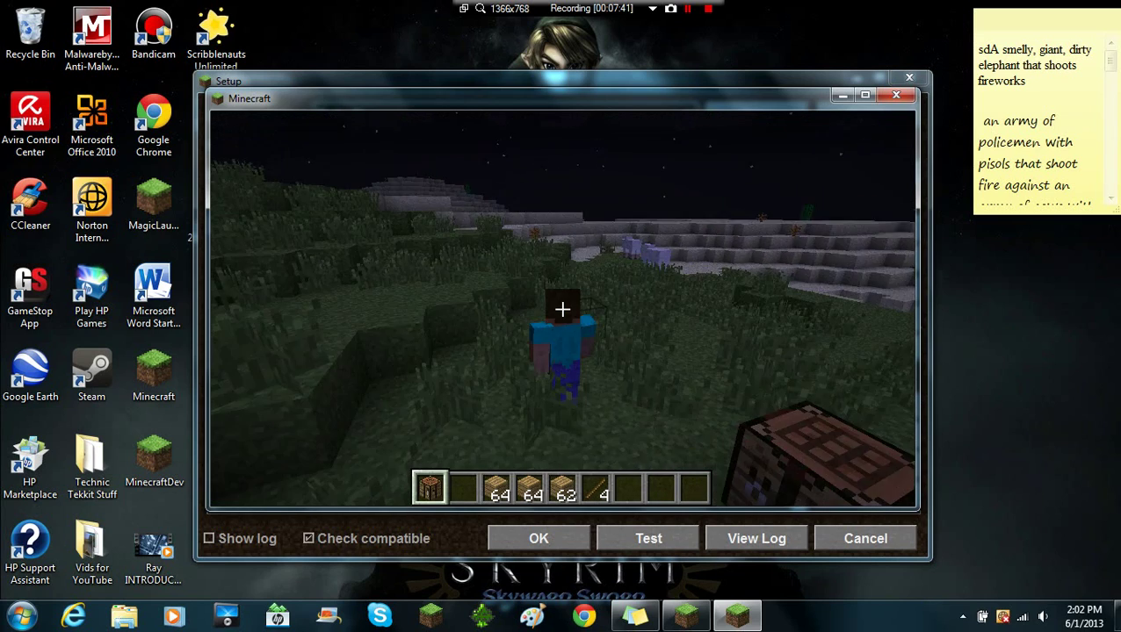
pyautogui.press('F5')
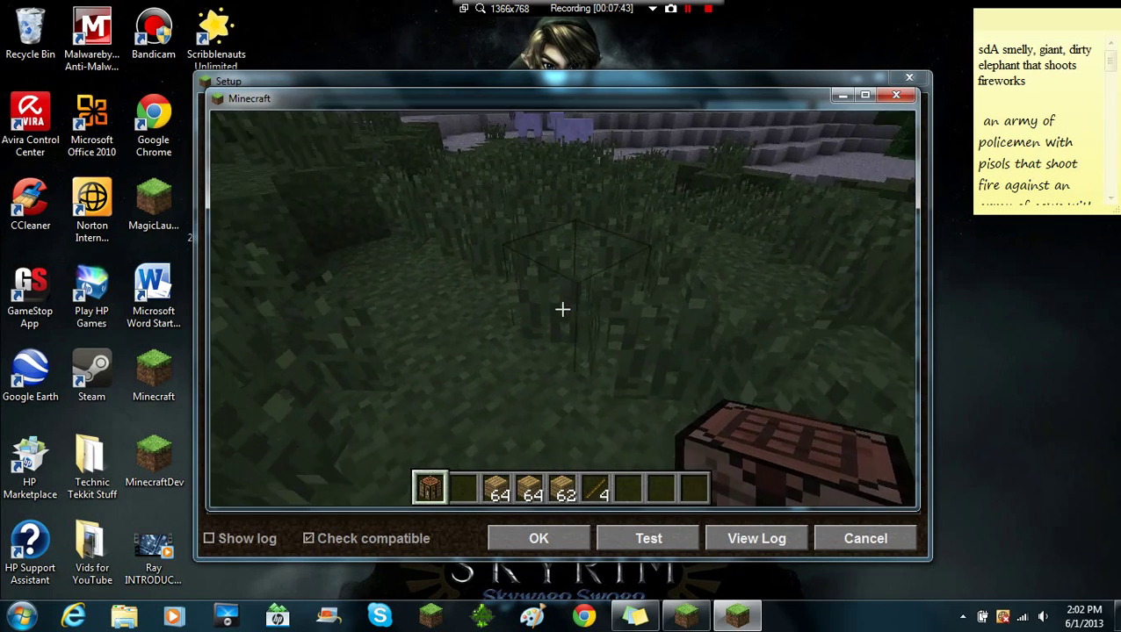
pyautogui.scroll(-3, 563, 309)
pyautogui.scroll(-2, 562, 309)
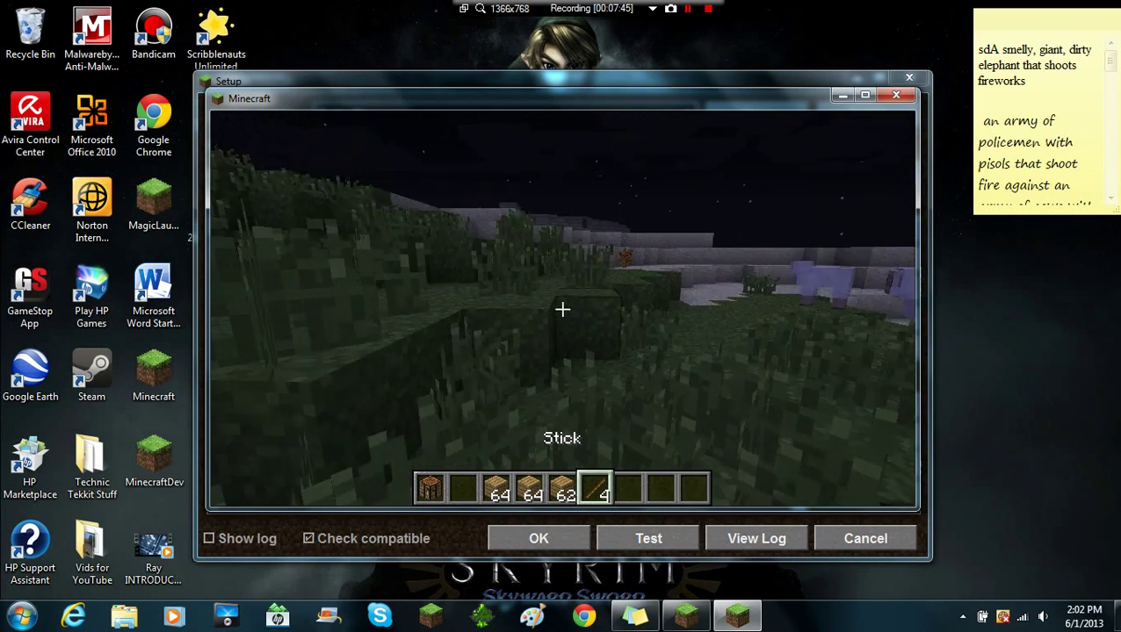
pyautogui.scroll(-2, 562, 309)
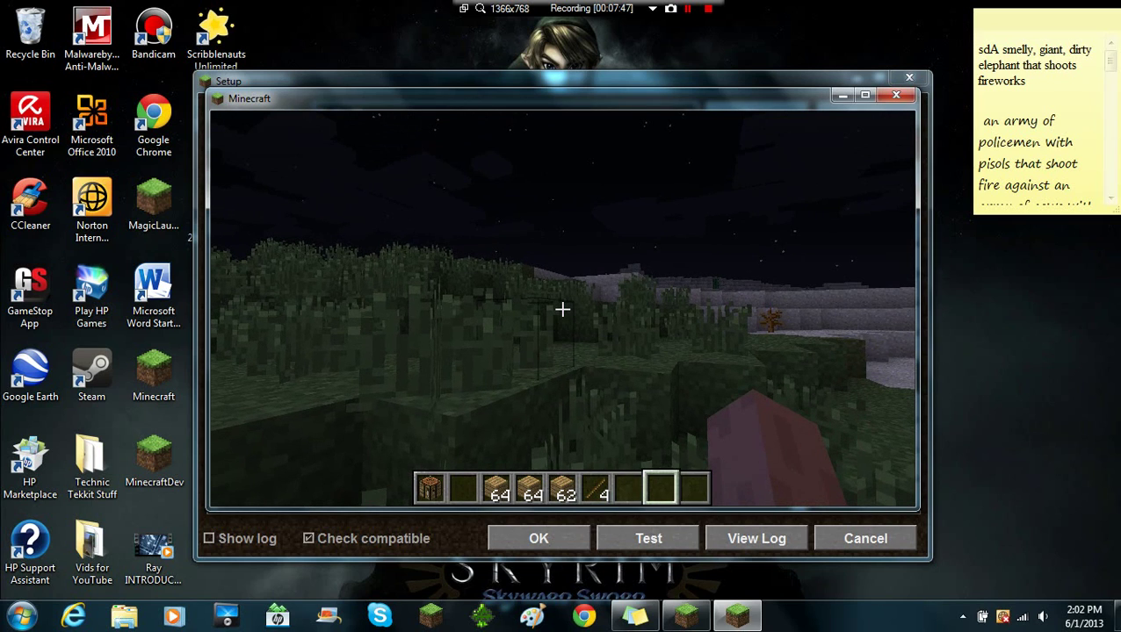
# Step: Run /kill, respawn, then Save and Quit to Title
pyautogui.write('/ki')
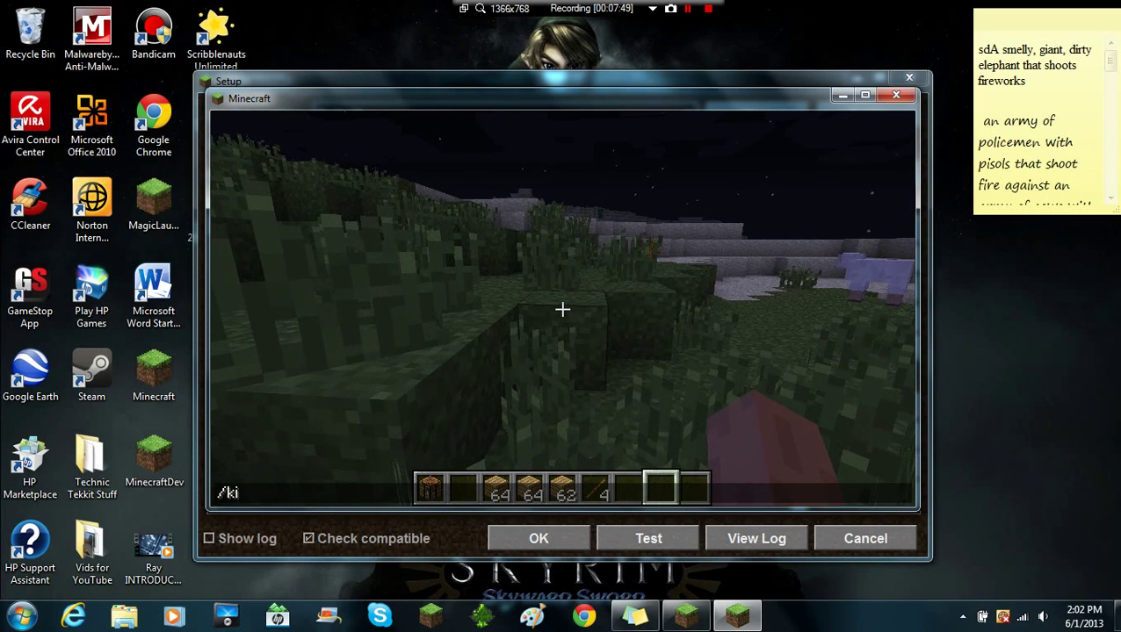
pyautogui.write('ll')
pyautogui.press('Return')
pyautogui.click(560, 345)
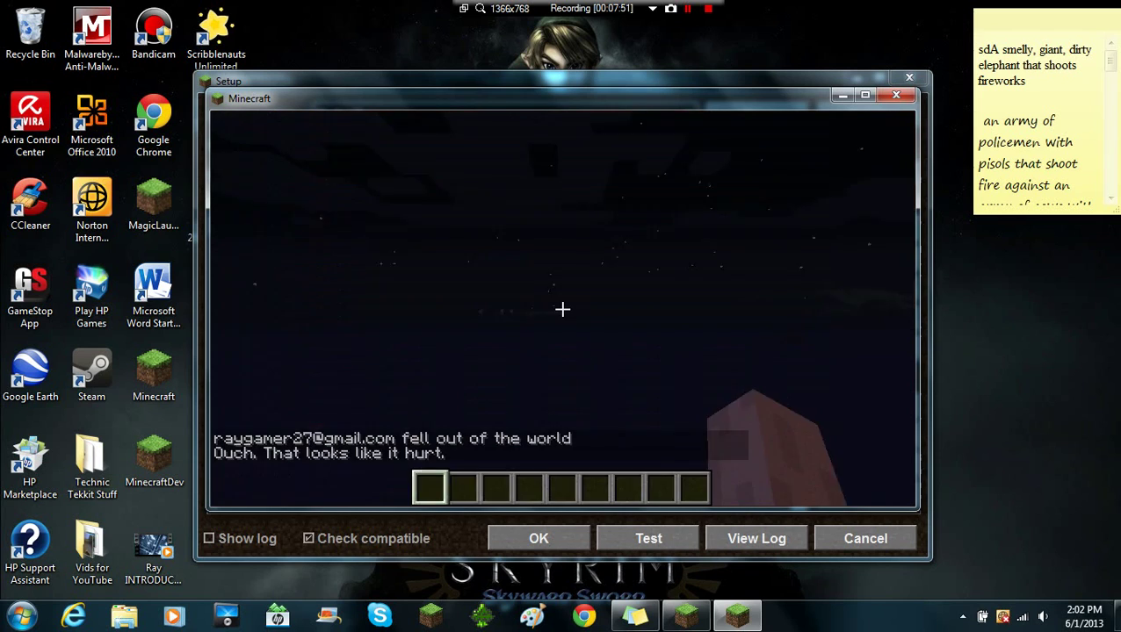
pyautogui.press('Escape')
pyautogui.click(560, 397)
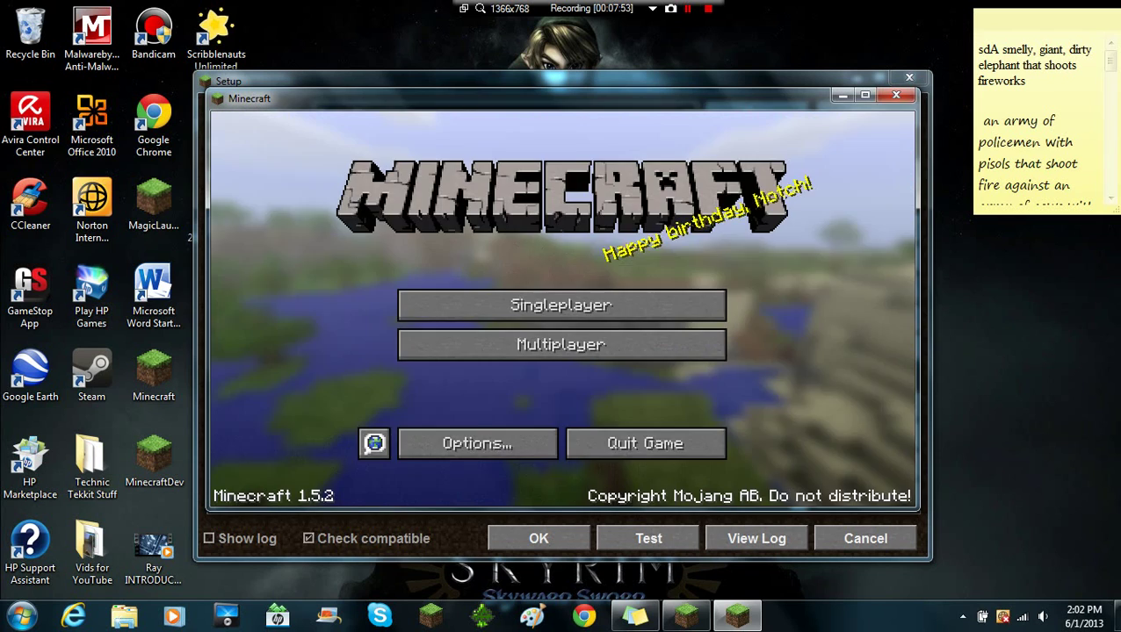
# Step: Quit the test game, confirm with OK, and reopen the launcher Setup
pyautogui.click(644, 443)
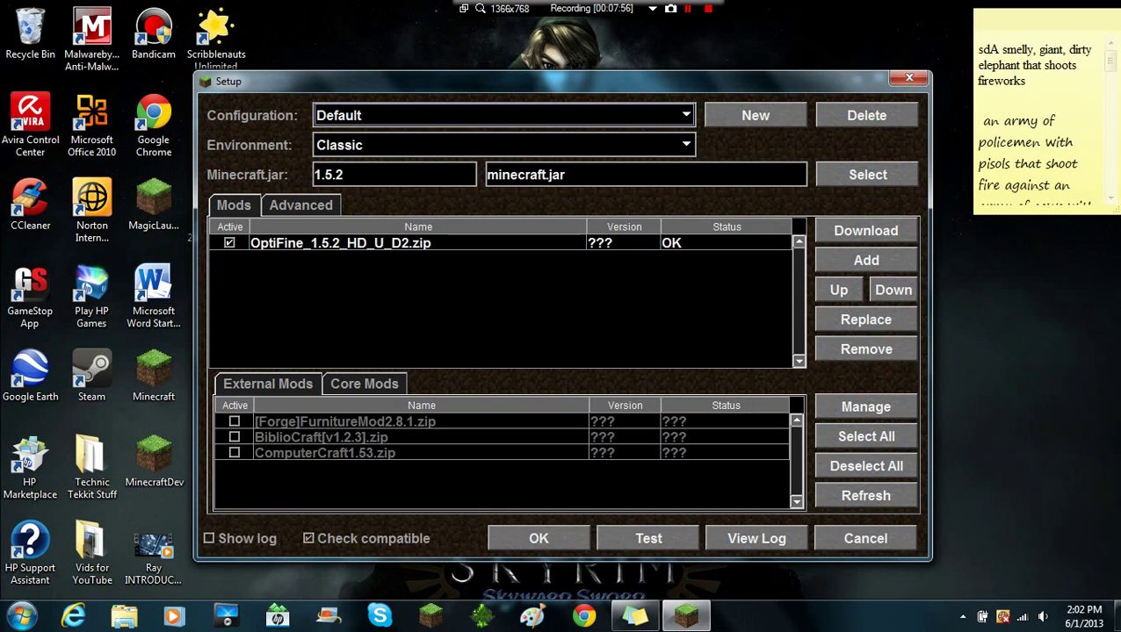
pyautogui.click(537, 539)
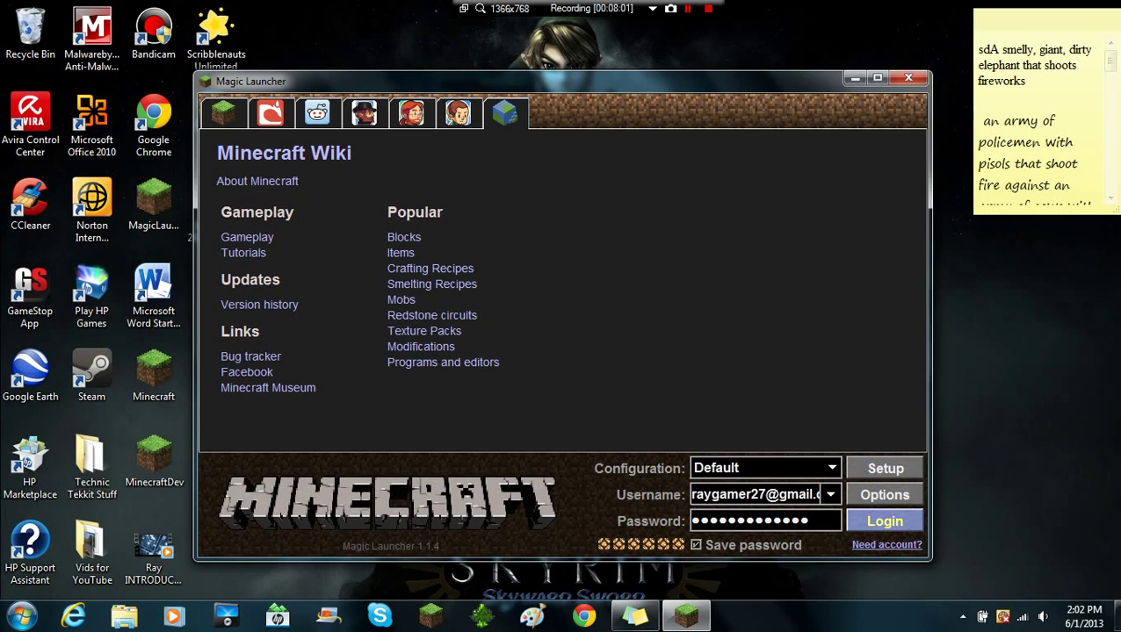
pyautogui.click(885, 468)
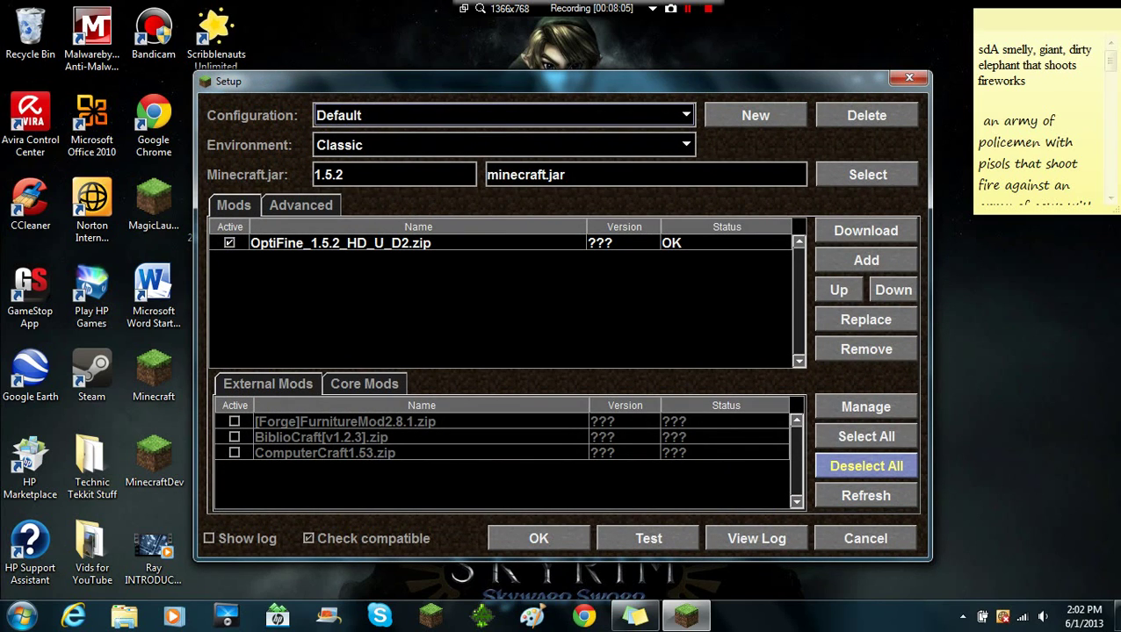
# Step: Switch the configuration to TurtleCraft!, back to Default, and select the ComputerCraft1.53.zip entry
pyautogui.click(481, 115)
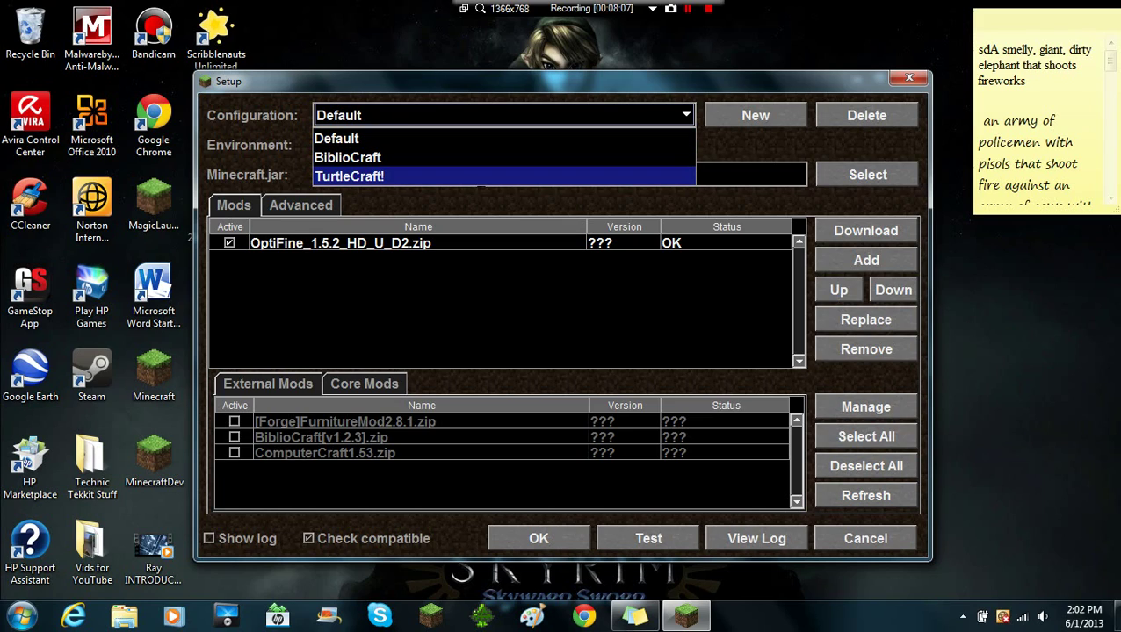
pyautogui.click(482, 176)
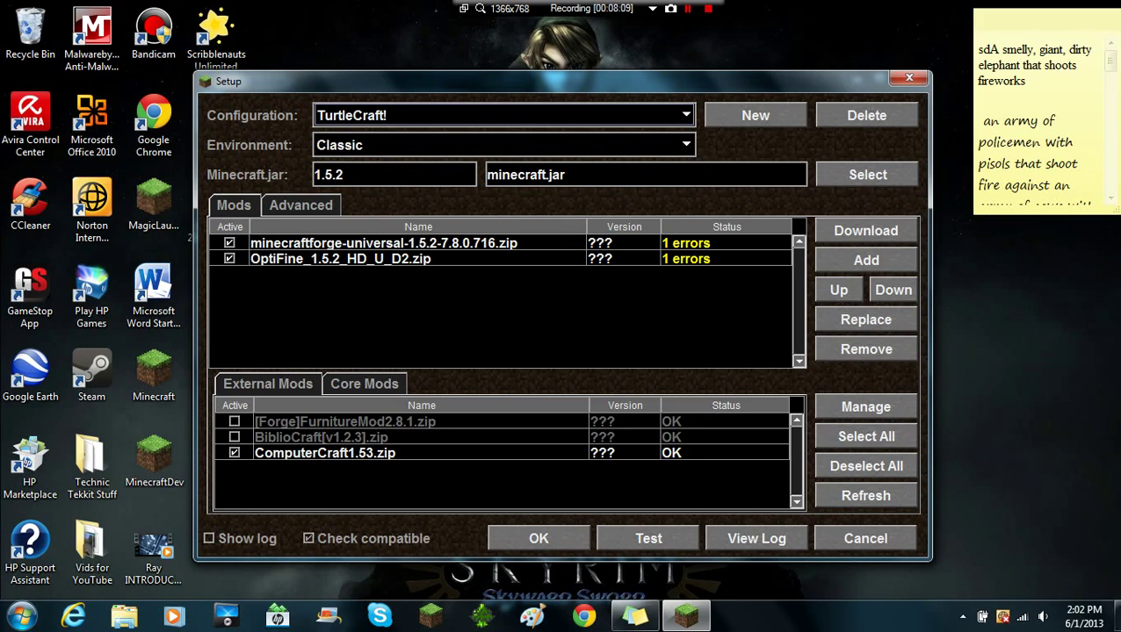
pyautogui.click(481, 116)
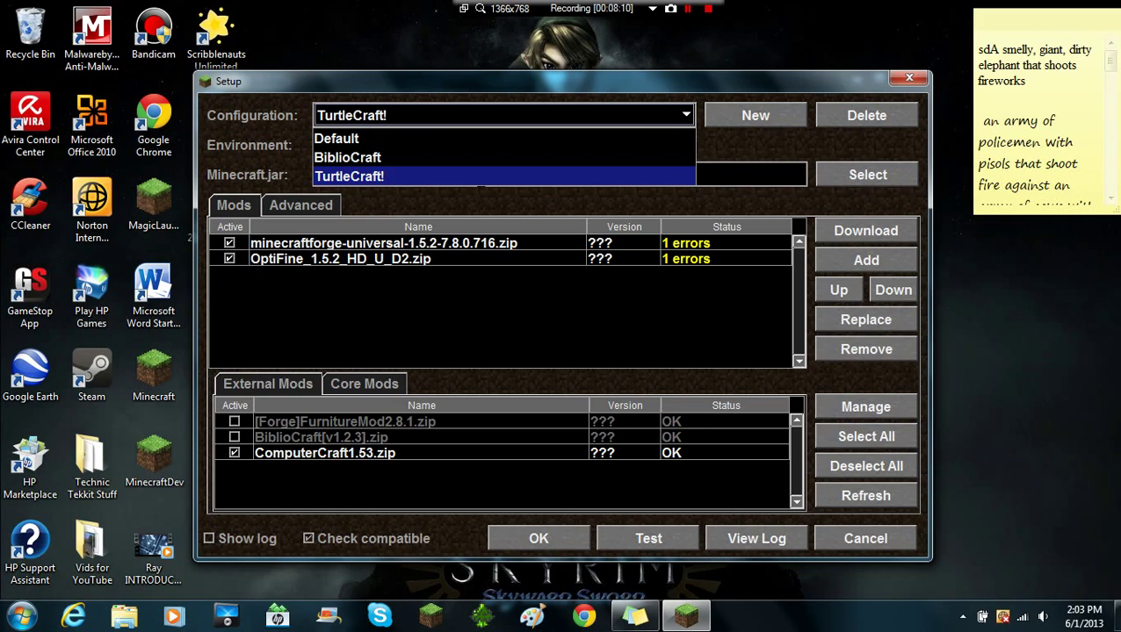
pyautogui.press('Return')
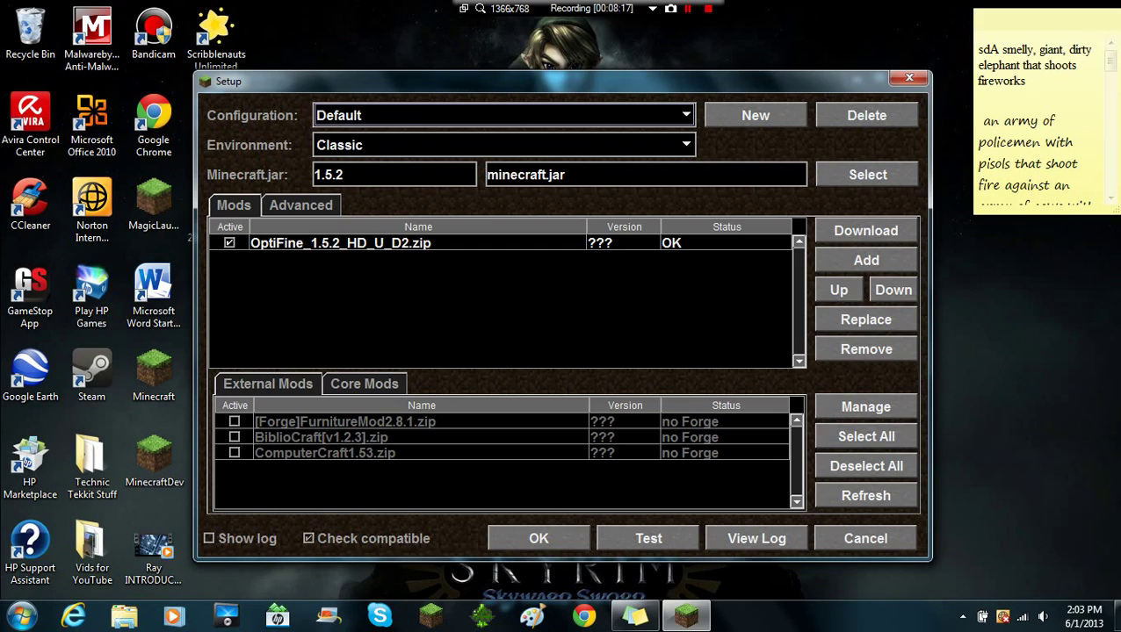
pyautogui.click(325, 454)
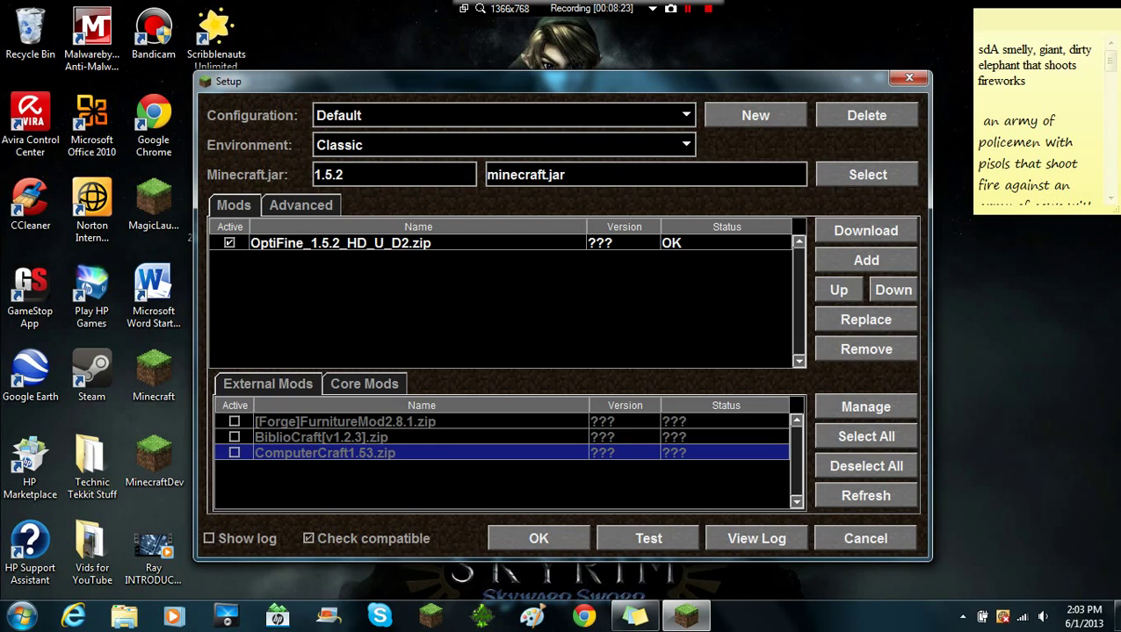
pyautogui.click(300, 204)
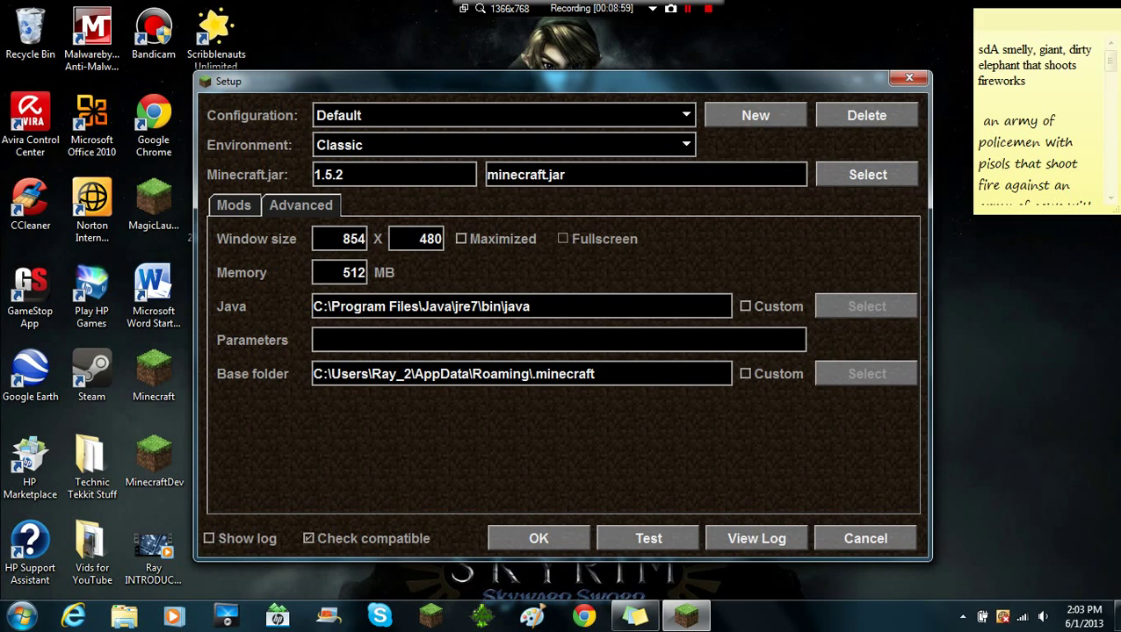
pyautogui.click(233, 204)
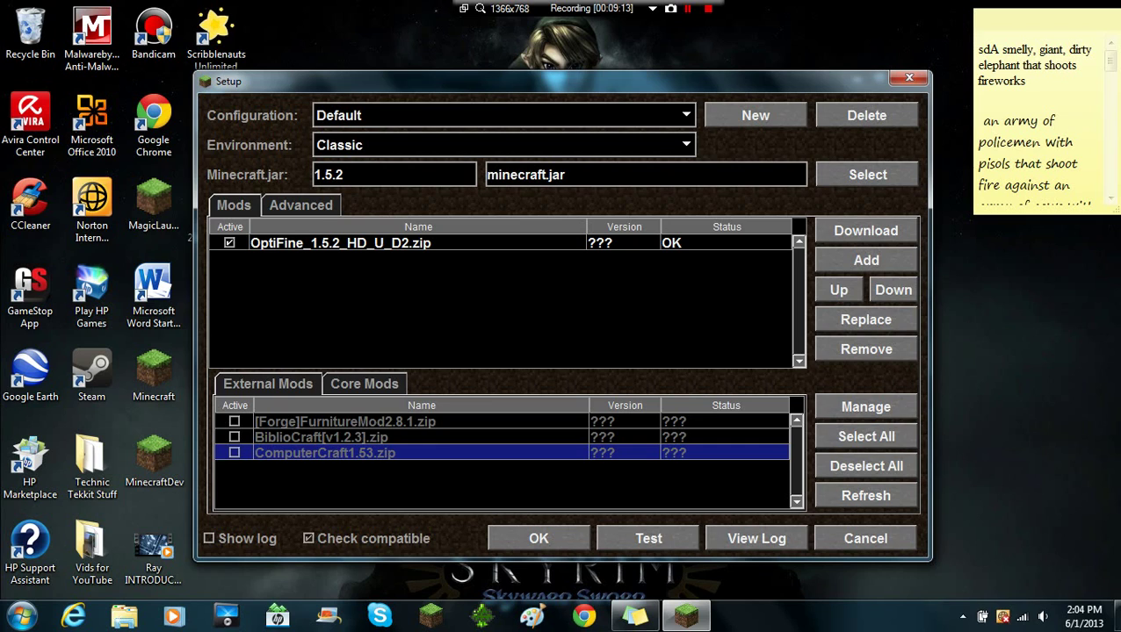
# Step: Confirm the Setup dialog with OK
pyautogui.click(539, 538)
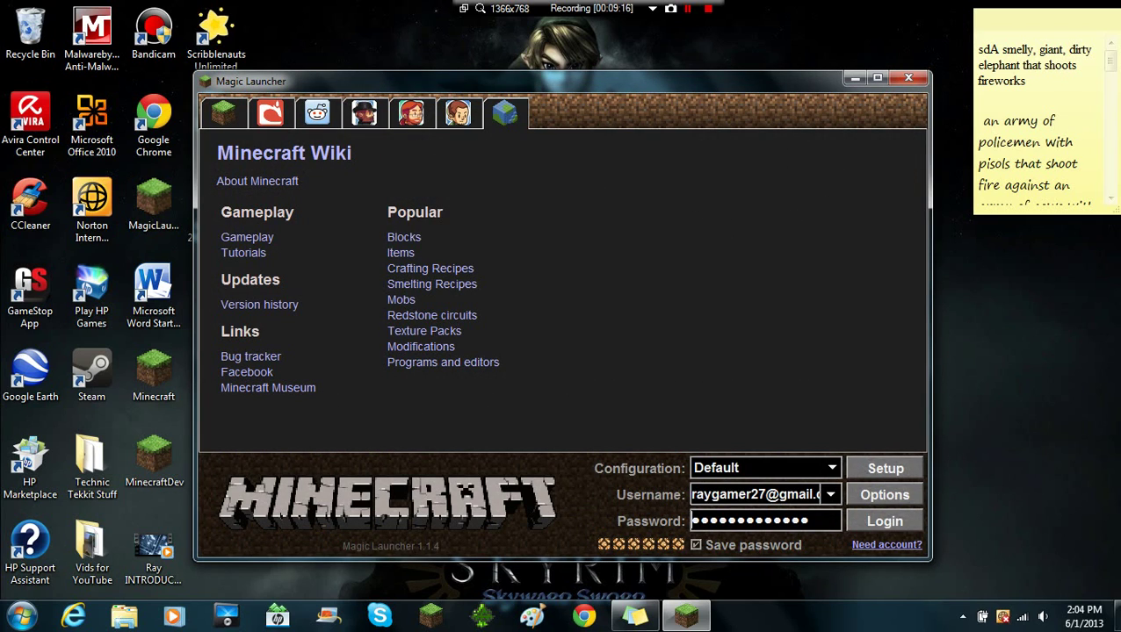